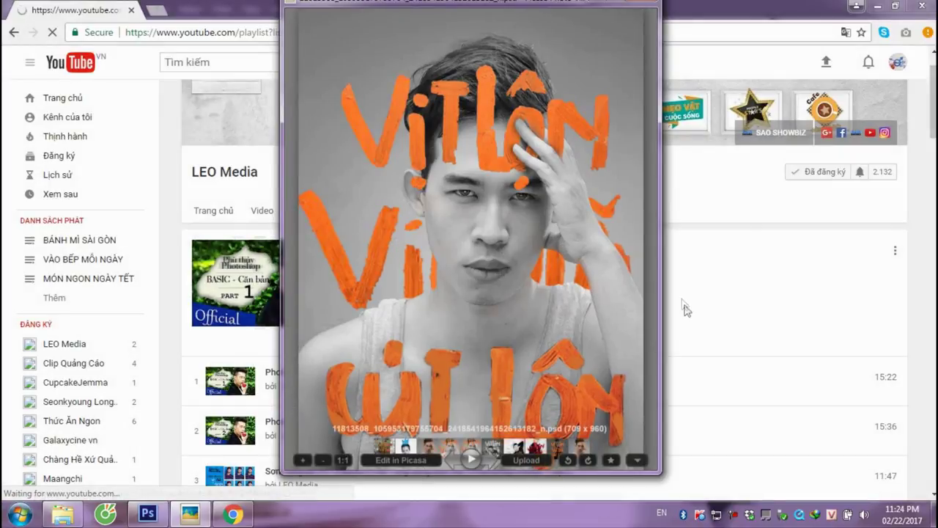
Bring the lettered portrait sample back up in Photo Viewer at full screen
left_click(684, 308)
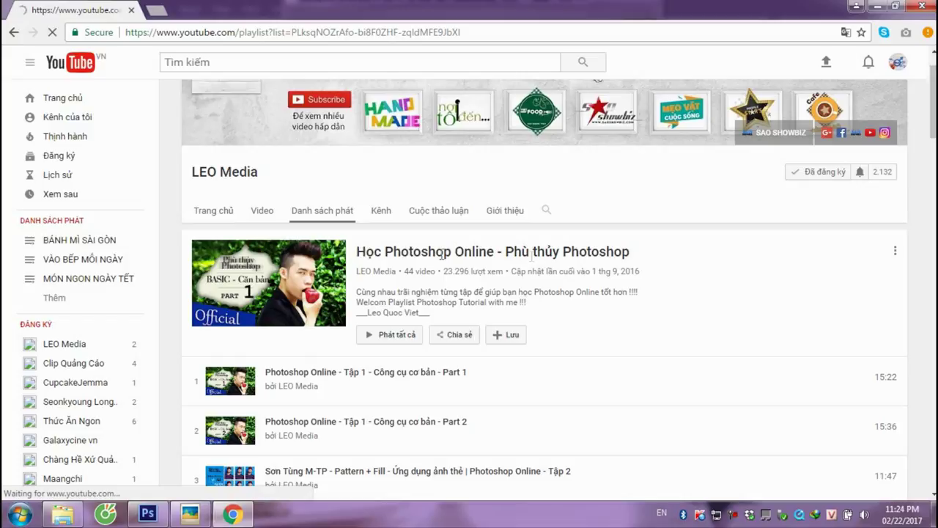
mouse_move(933, 125)
left_mouse_down()
mouse_move(906, 333)
mouse_move(906, 486)
mouse_move(917, 117)
left_mouse_up()
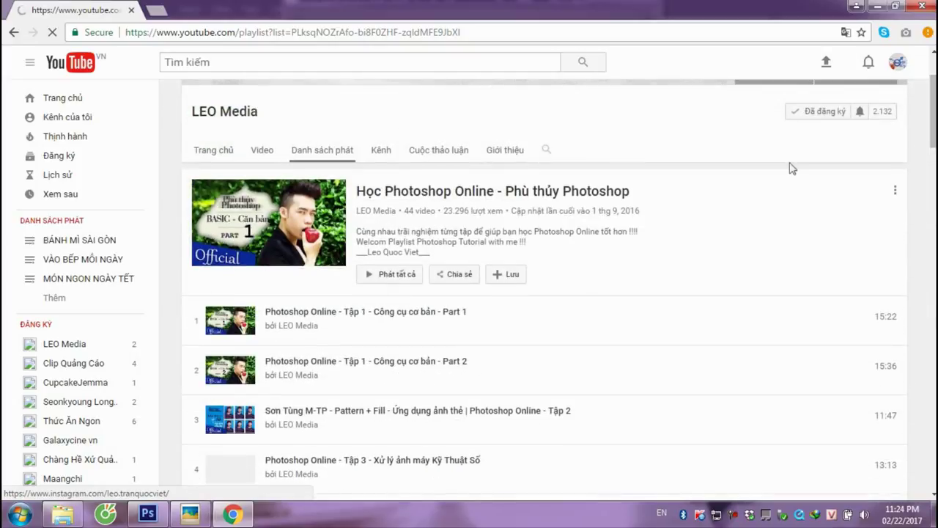
key("alt+Tab")
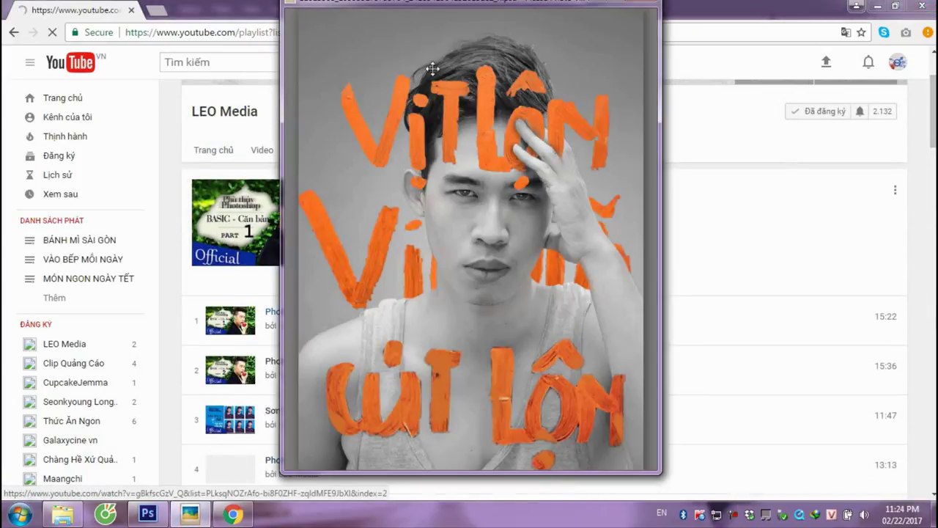
double_click(461, 9)
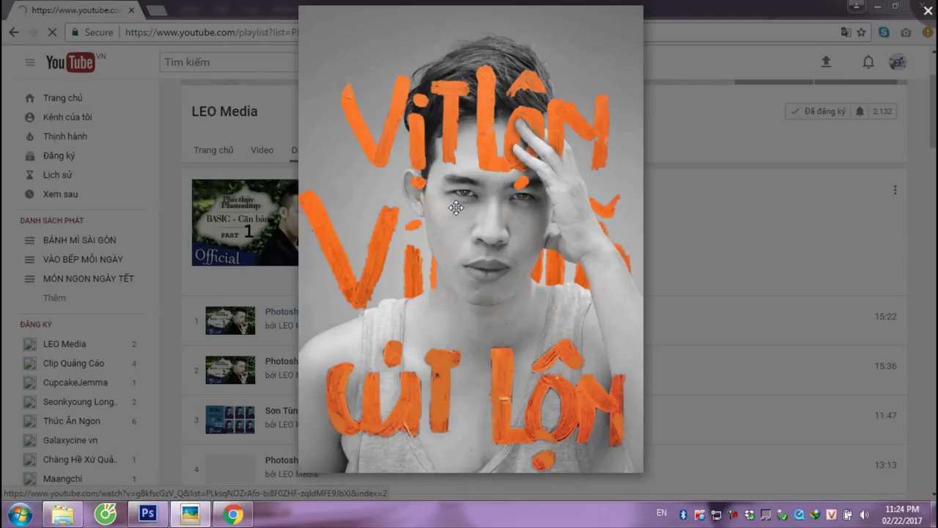
Browse the other sample portraits, then open the orange-lettered sign photo from vitlon in Photoshop
key("Right")
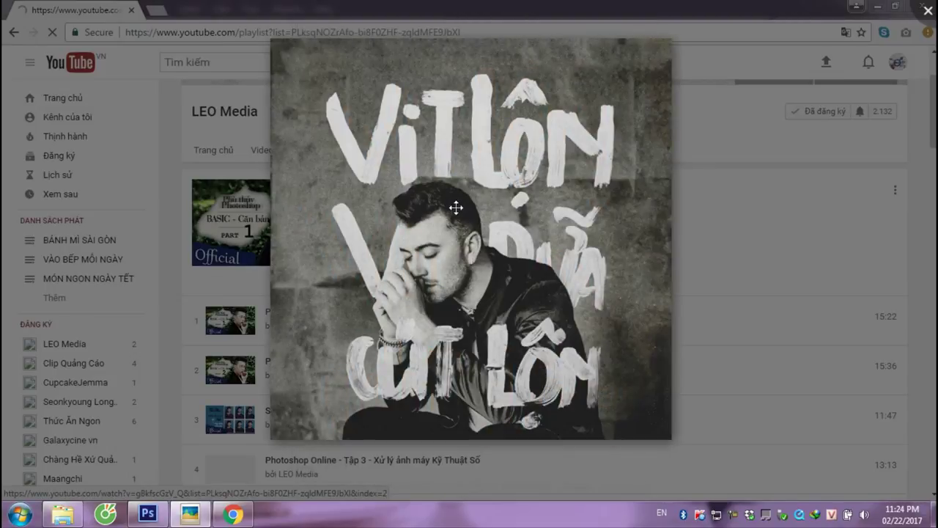
key("Right")
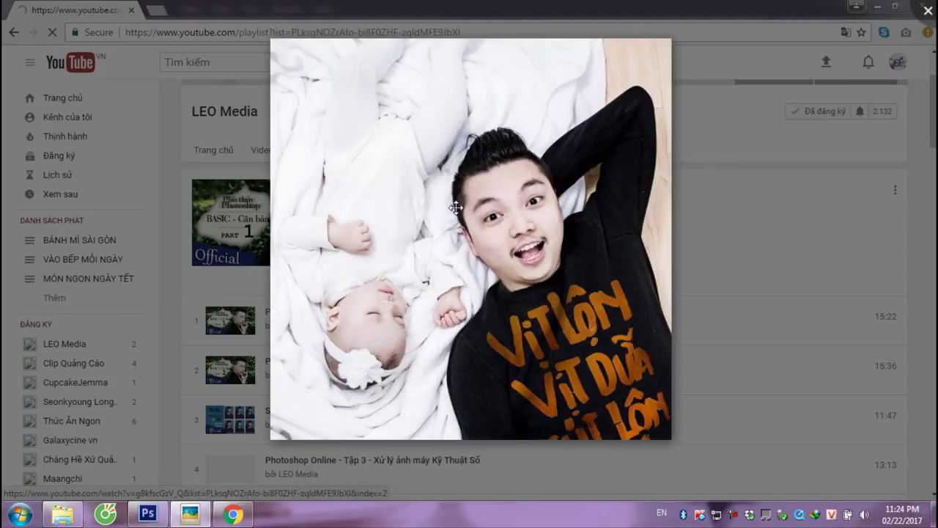
key("Right")
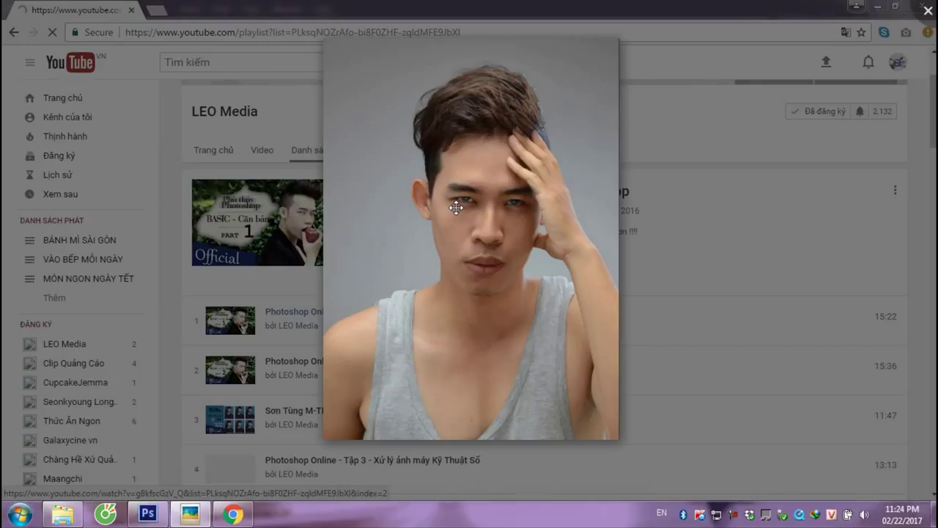
key("Left")
key("Left")
key("Left")
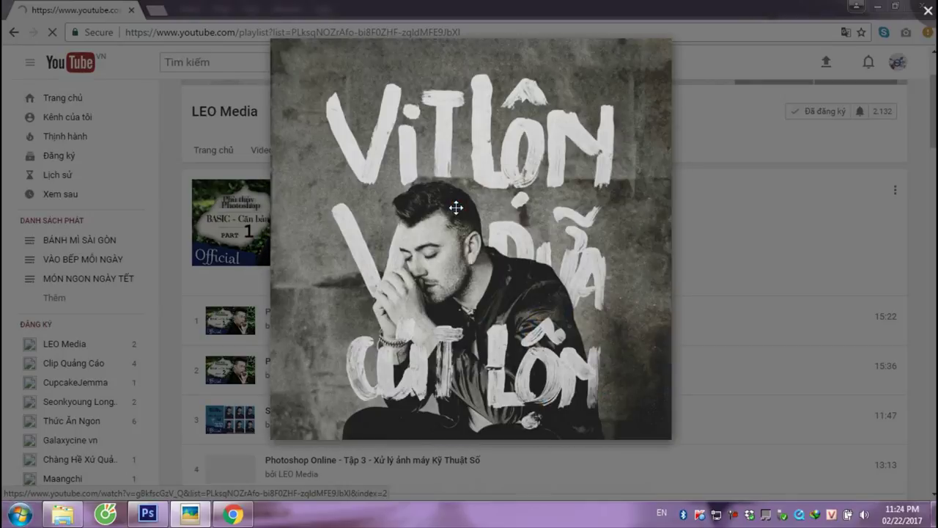
key("Left")
key("Left")
key("Left")
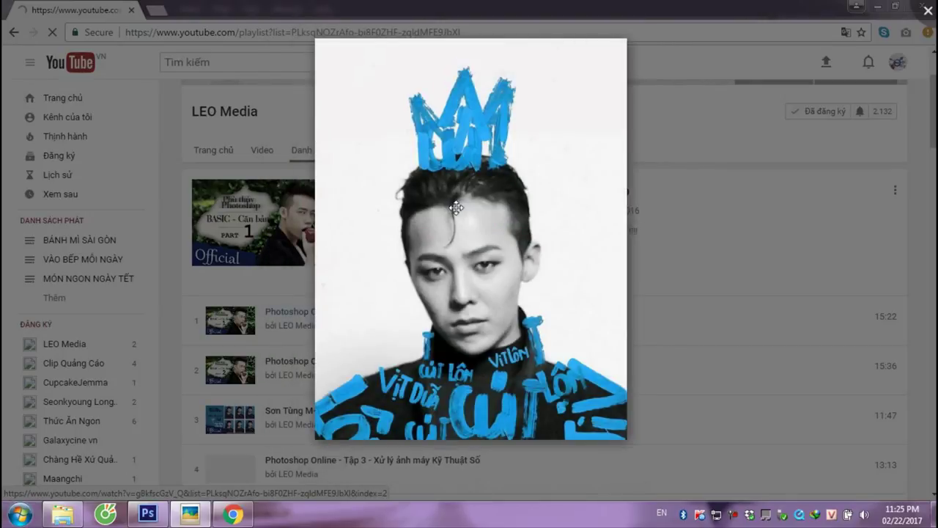
key("Left")
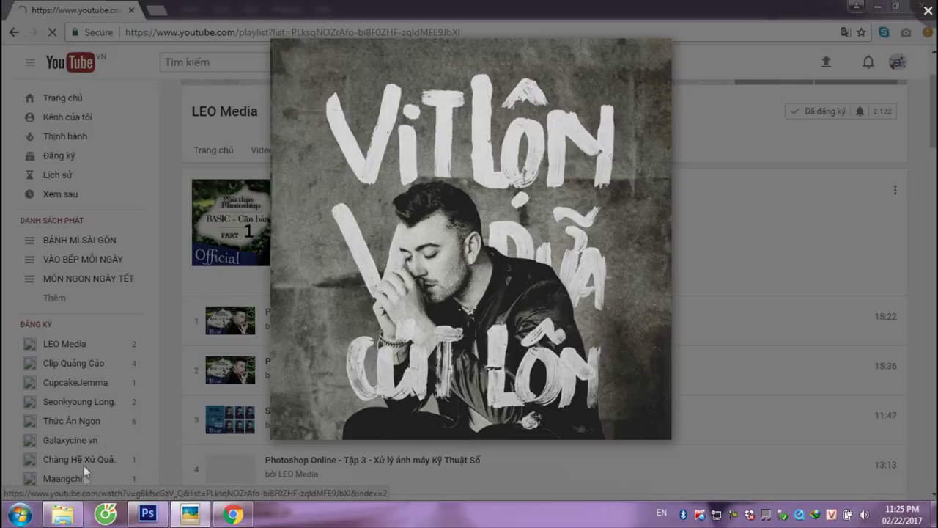
left_click(63, 514)
mouse_move(190, 99)
left_mouse_down()
mouse_move(147, 511)
mouse_move(808, 424)
left_mouse_up()
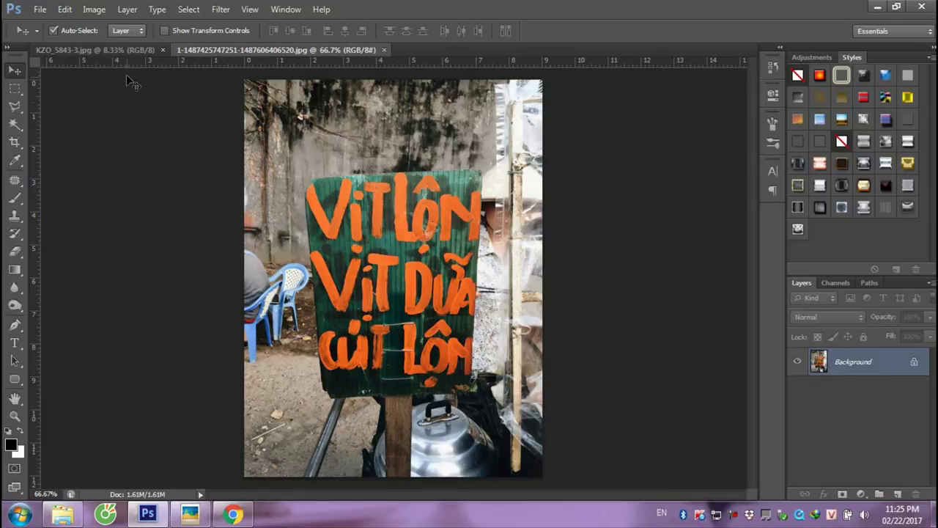
Preview another orange-lettered sample, then make KZO_5843-3 active and bring up Image > Adjustments
left_click(120, 49)
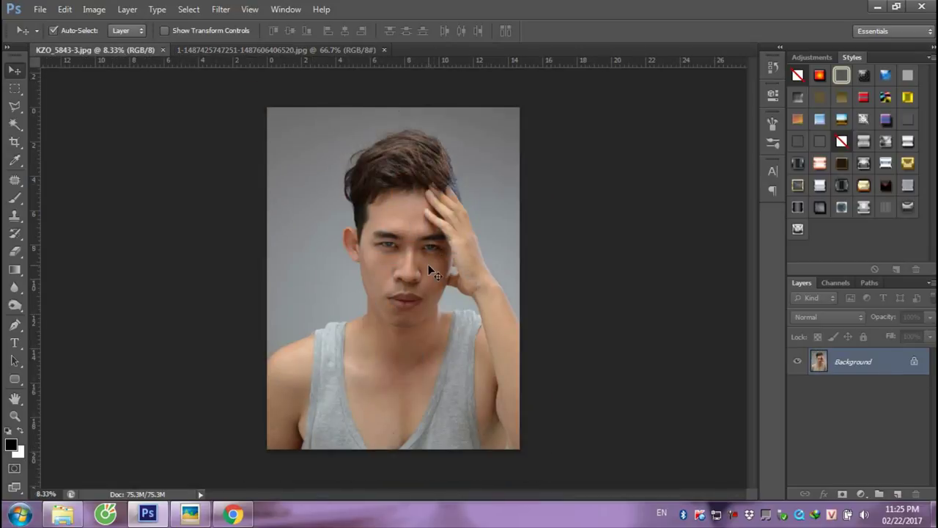
left_click(62, 513)
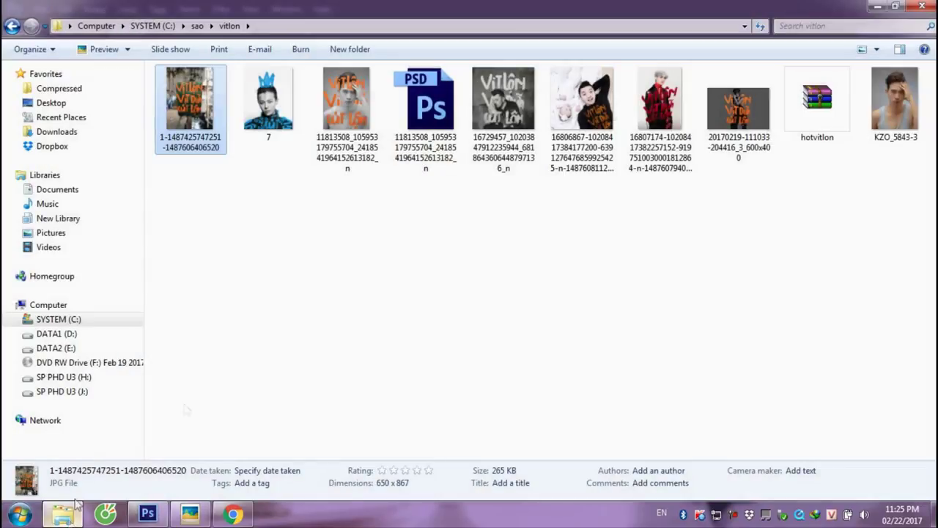
double_click(739, 110)
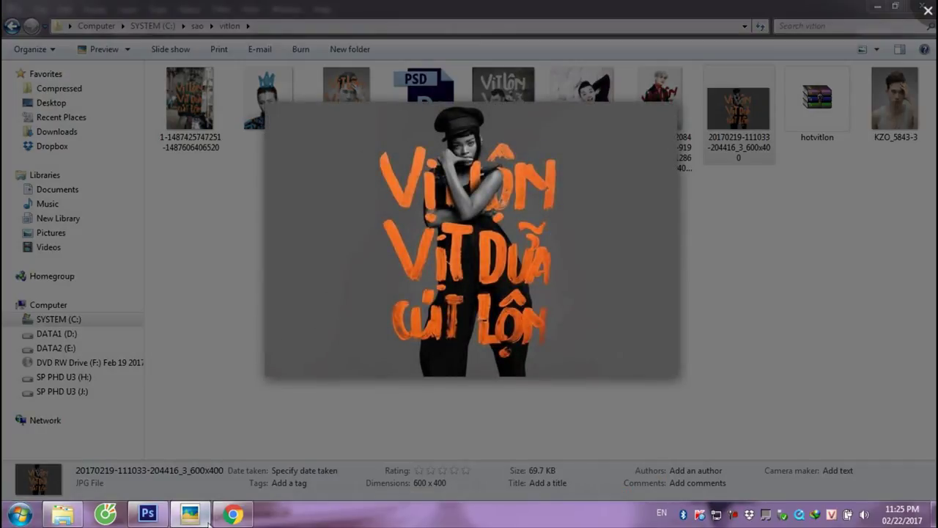
left_click(147, 513)
left_click(308, 50)
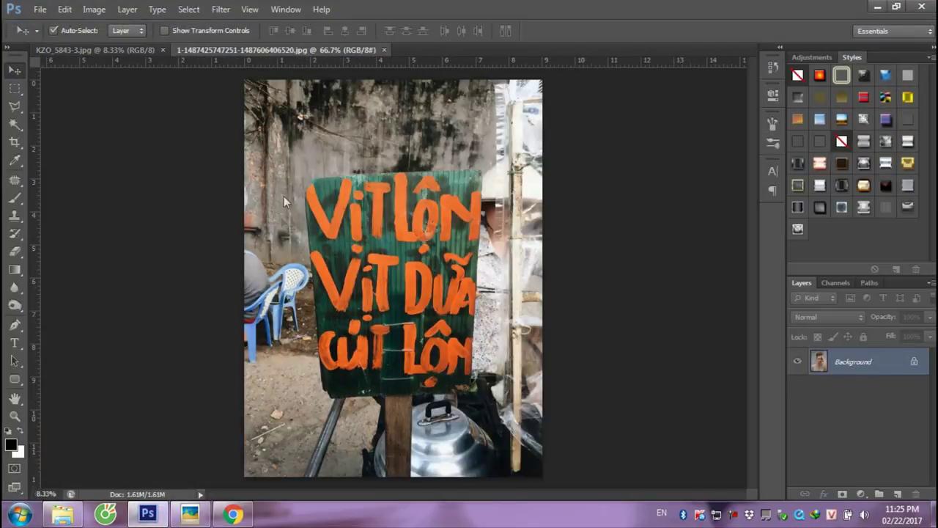
left_click_drag(283, 195, 157, 75)
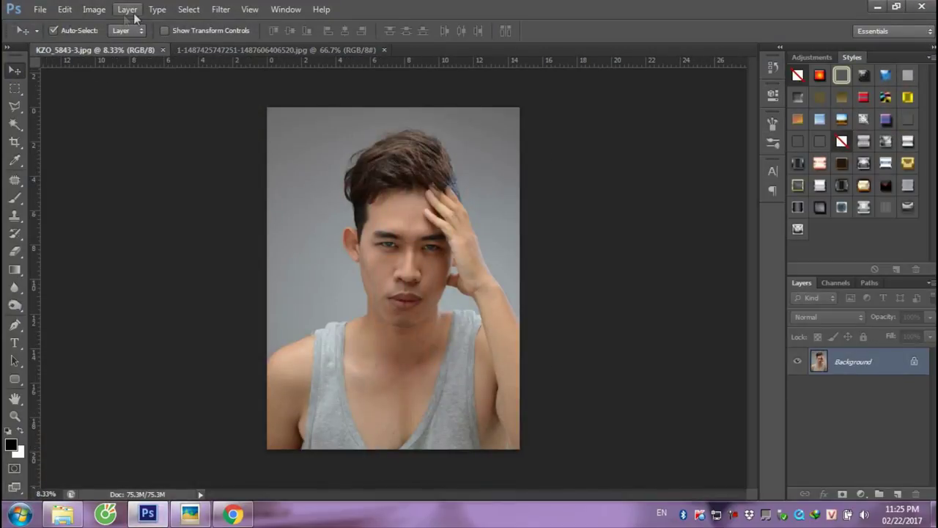
left_click(96, 9)
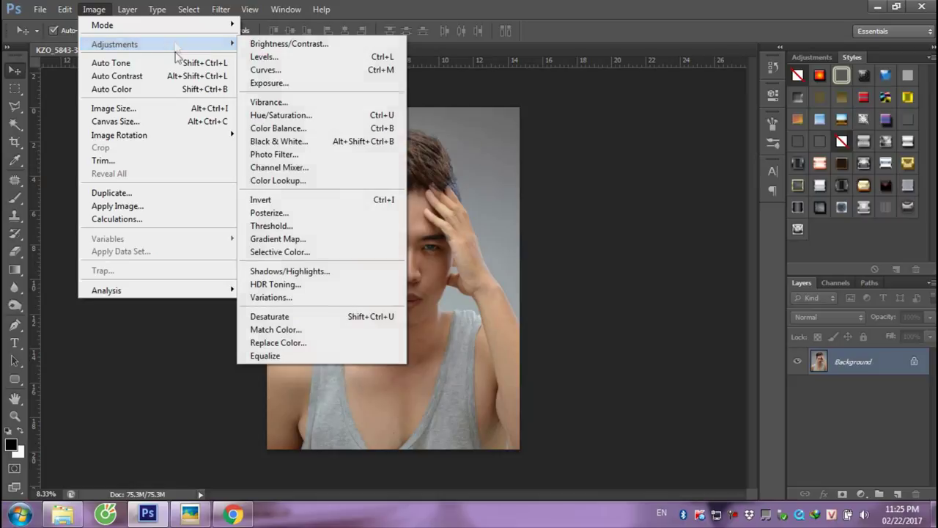
mouse_move(115, 44)
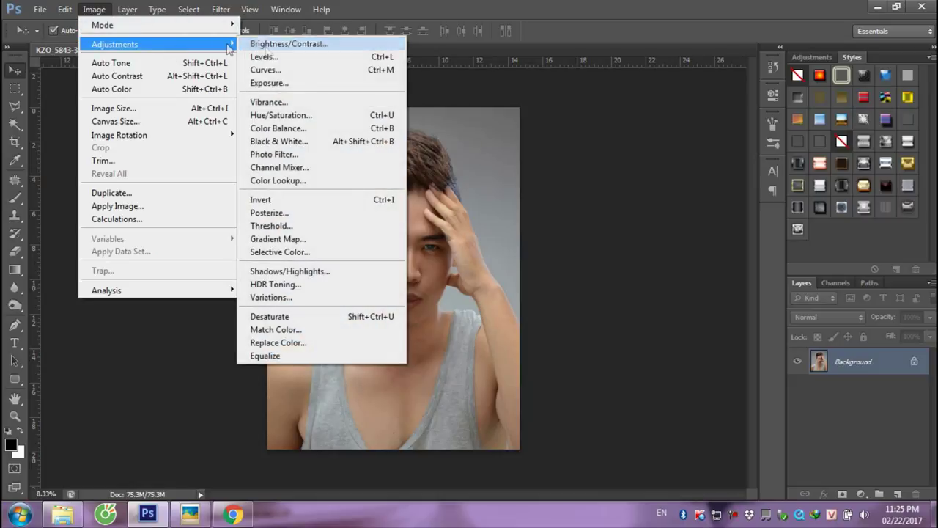
Apply Black & White with lighter Reds, darker Yellows, Cyans -48 and Greens 101
left_click(289, 143)
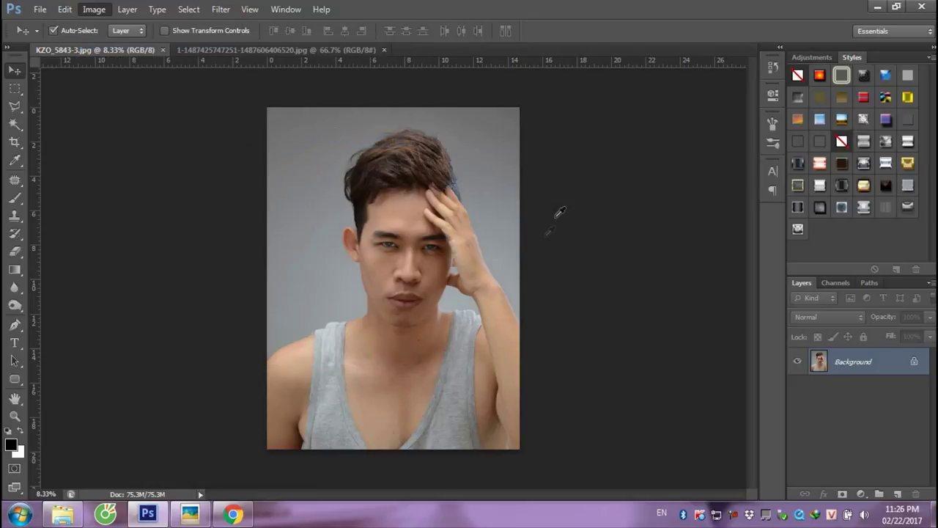
mouse_move(719, 167)
left_mouse_down()
mouse_move(754, 171)
mouse_move(744, 169)
left_mouse_up()
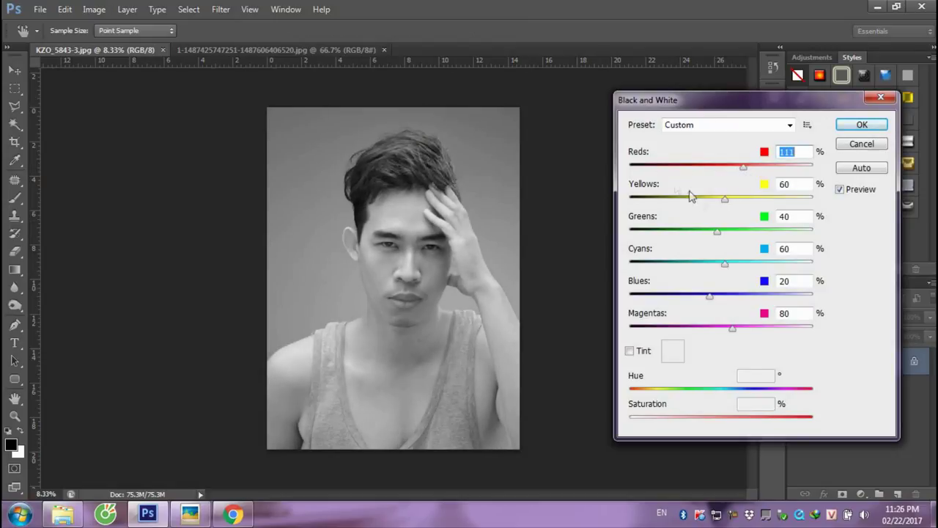
mouse_move(724, 200)
left_mouse_down()
mouse_move(693, 205)
mouse_move(736, 206)
mouse_move(727, 202)
mouse_move(676, 245)
mouse_move(696, 235)
mouse_move(678, 234)
mouse_move(740, 233)
mouse_move(684, 265)
left_mouse_up()
mouse_move(743, 167)
left_mouse_down()
mouse_move(759, 176)
mouse_move(745, 175)
mouse_move(705, 211)
mouse_move(718, 207)
left_mouse_up()
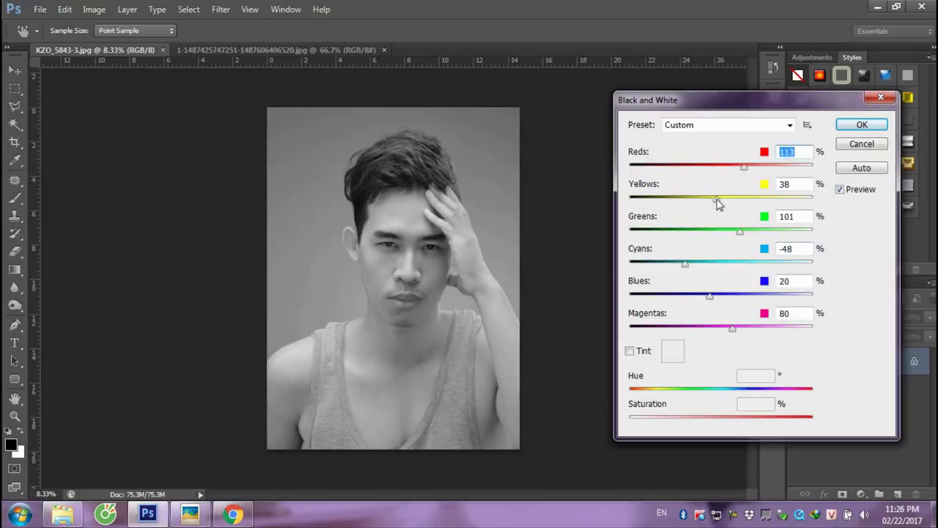
left_click(858, 125)
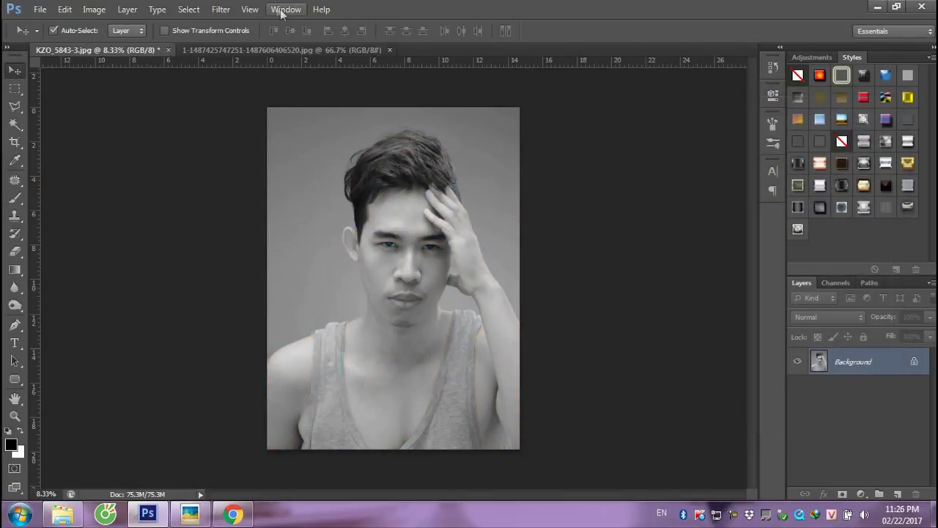
Apply Brightness/Contrast with Brightness -8 and Contrast 89 to the portrait
left_click(97, 10)
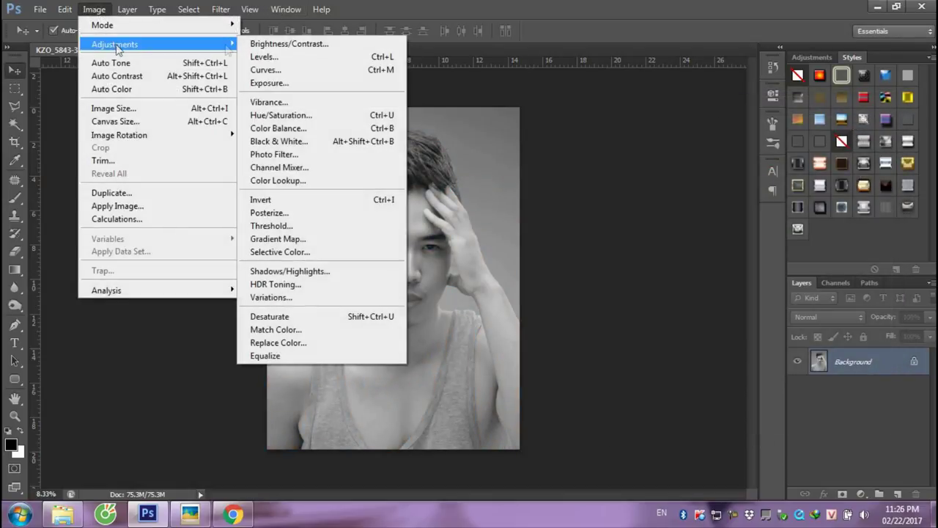
left_click(310, 44)
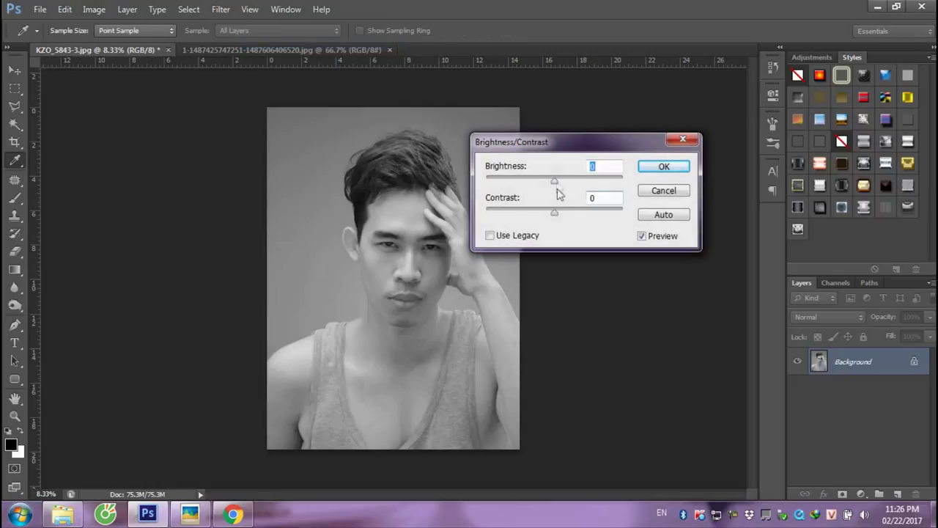
left_click_drag(555, 181, 570, 213)
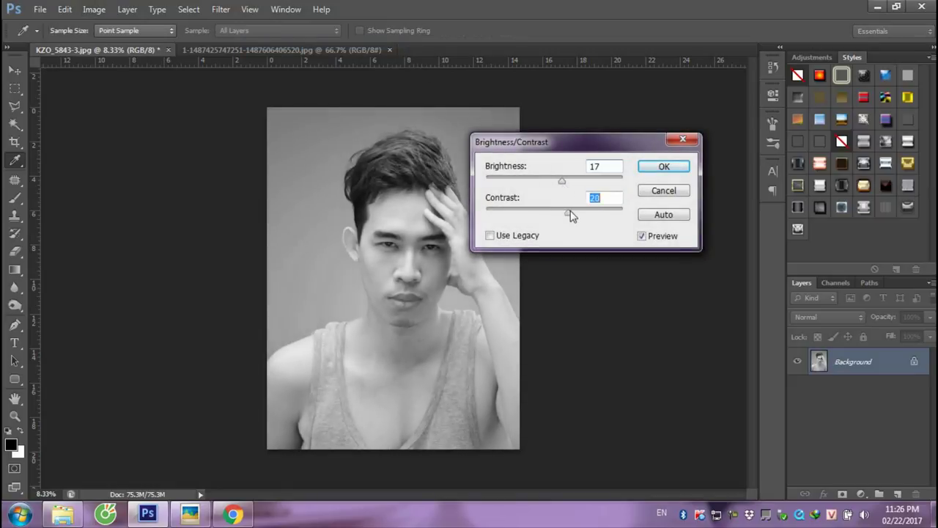
left_click_drag(562, 181, 551, 181)
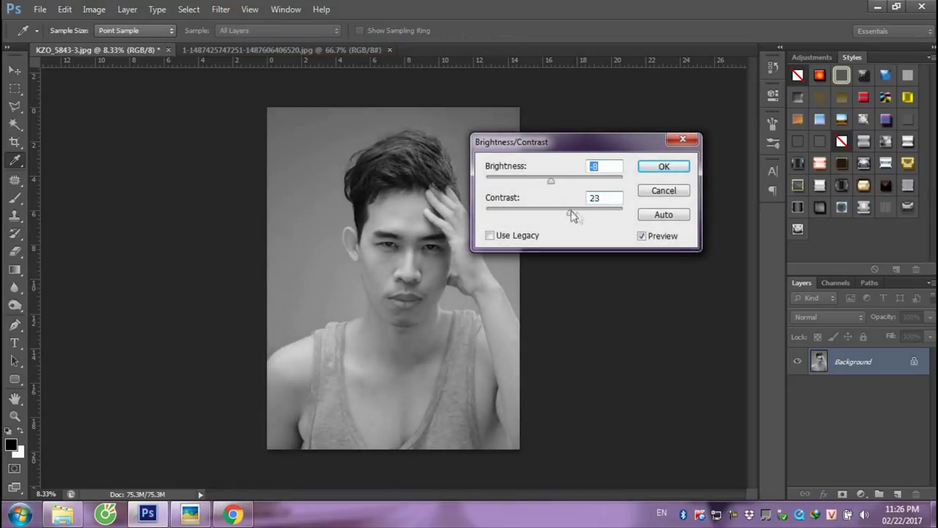
left_click_drag(570, 212, 616, 213)
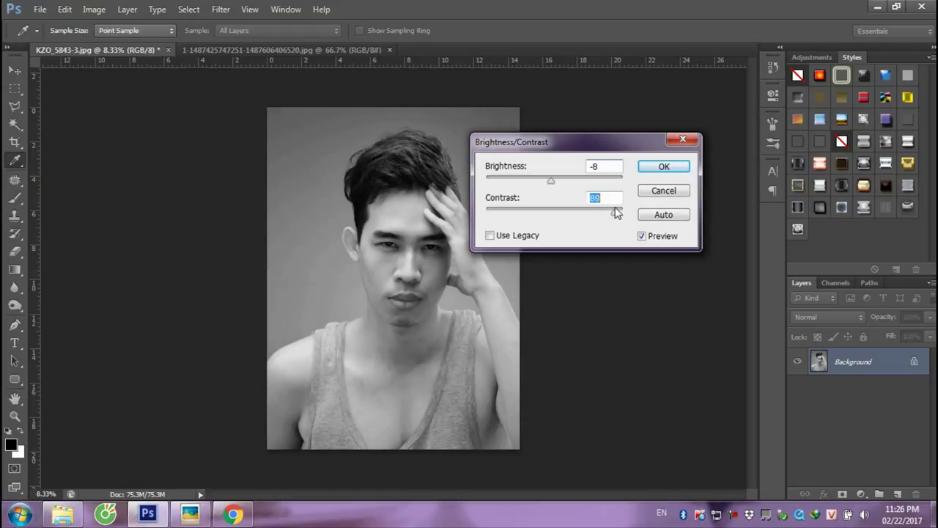
left_click(664, 166)
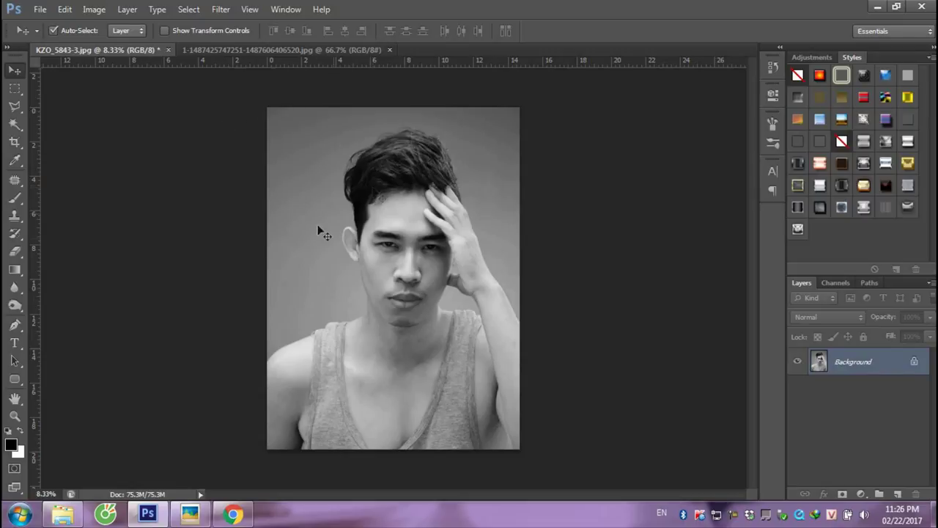
On the sign photo, Quick Select the orange letters of the top line
left_click(242, 50)
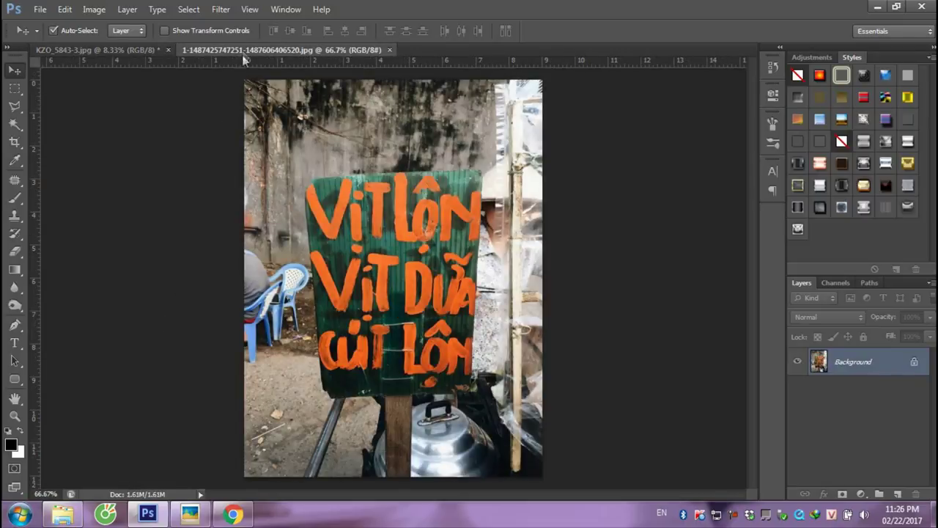
left_click(14, 125)
right_click(13, 128)
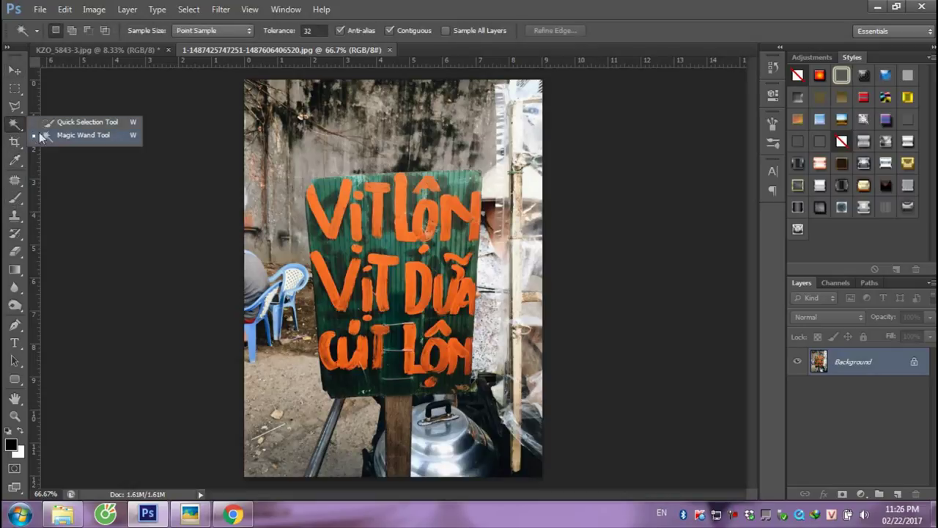
left_click(99, 121)
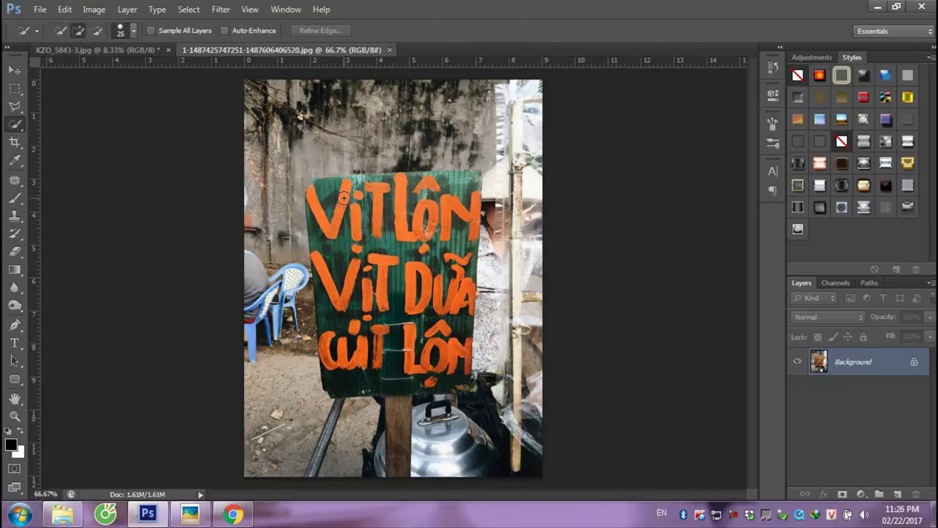
left_click_drag(341, 209, 338, 215)
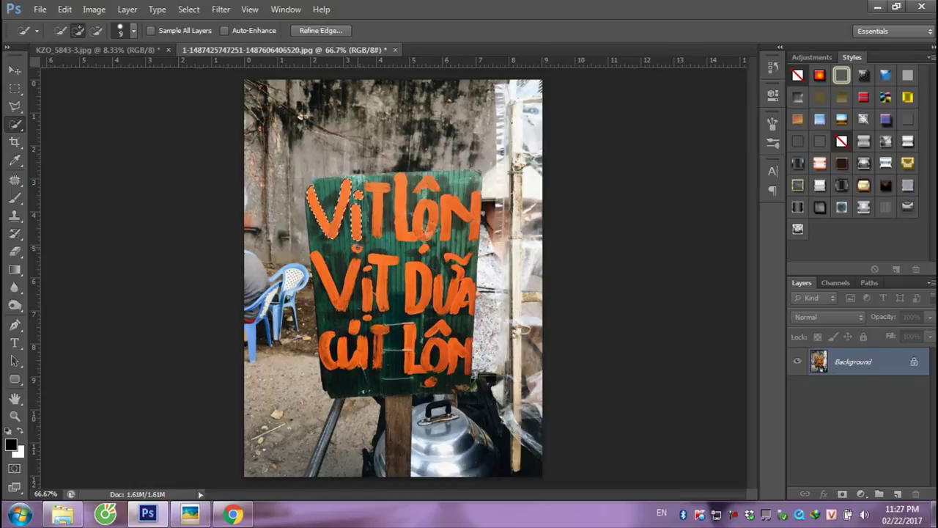
mouse_move(378, 214)
left_mouse_down()
mouse_move(425, 188)
mouse_move(423, 246)
mouse_move(469, 213)
left_mouse_up()
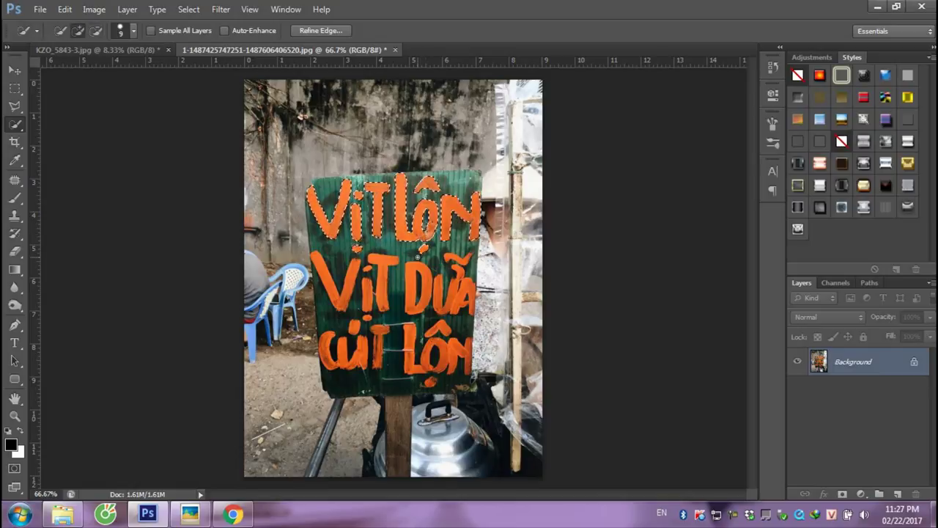
Paste the lettering onto the portrait, scaled up about 958% over the forehead and hair
left_click(132, 51)
key("ctrl+v")
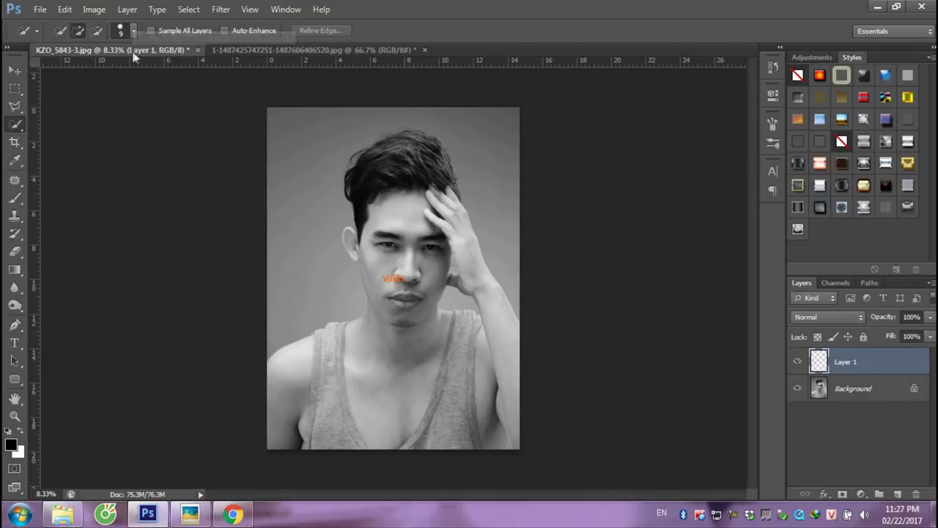
key("ctrl+t")
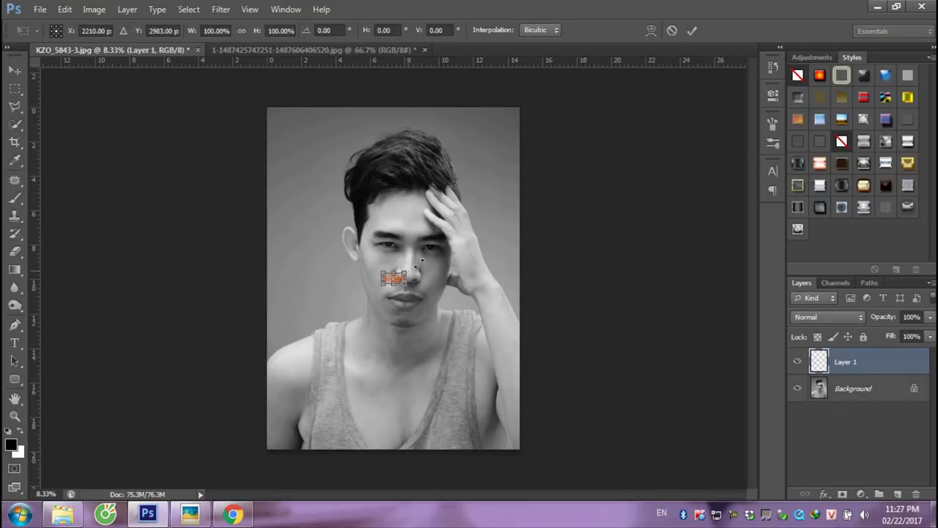
mouse_move(407, 270)
left_mouse_down()
mouse_move(503, 176)
mouse_move(498, 184)
left_mouse_up()
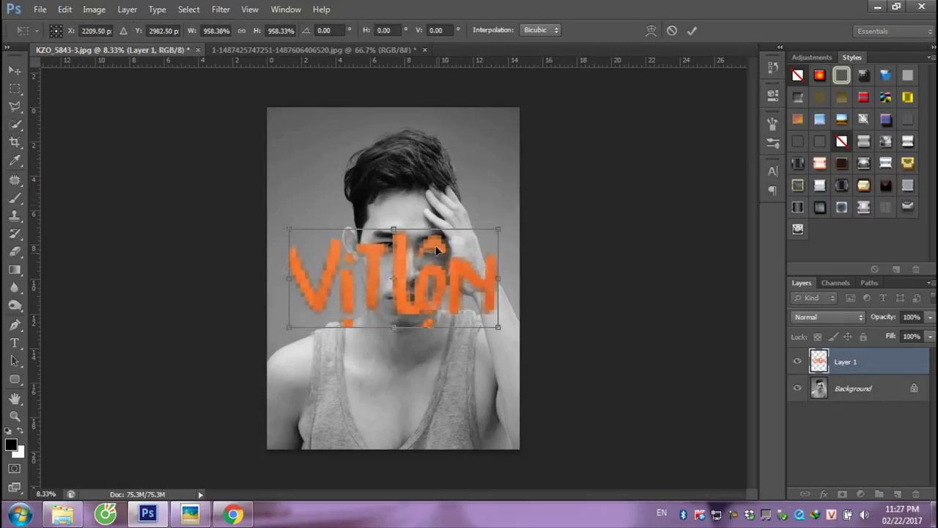
left_click_drag(424, 268, 425, 191)
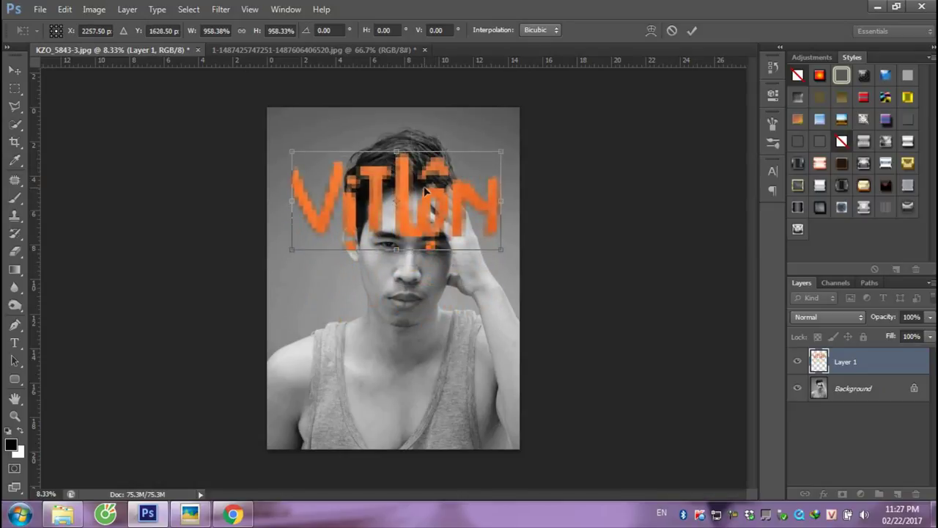
key("Return")
key("w")
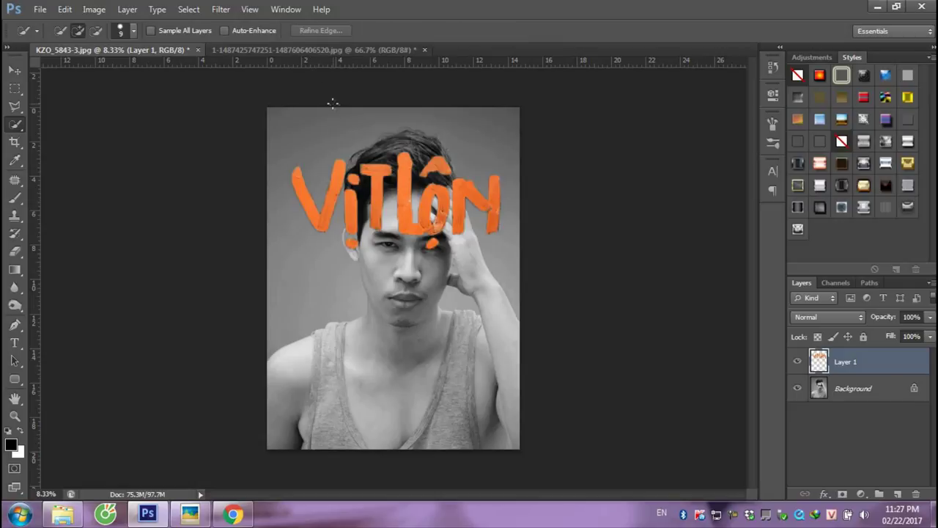
Nudge the lettering layer into final position with the Move tool
left_click(15, 69)
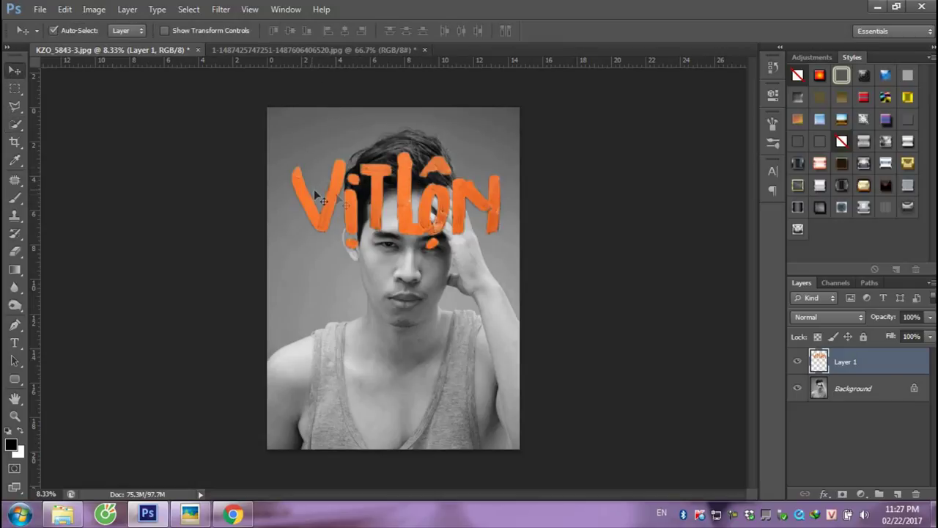
mouse_move(338, 195)
left_mouse_down()
mouse_move(325, 187)
mouse_move(340, 179)
mouse_move(340, 187)
left_mouse_up()
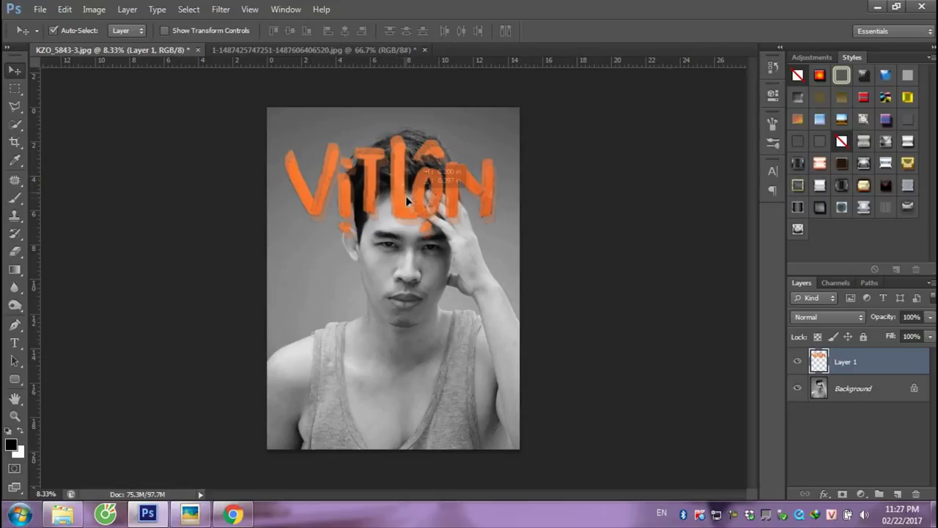
left_click_drag(400, 207, 404, 212)
Preview the finished three-line sample PNG from the vitlon folder, then return to Photoshop
left_click(59, 517)
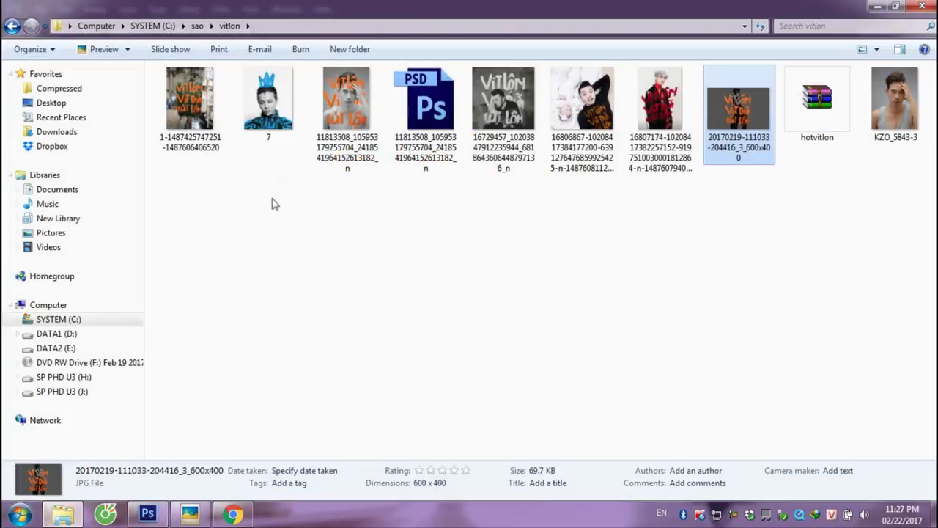
left_click(334, 117)
double_click(334, 117)
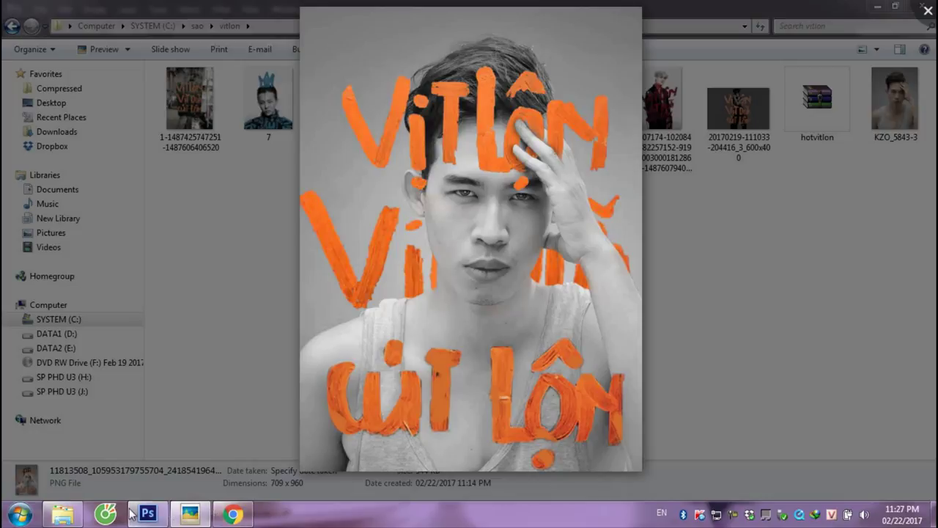
left_click(147, 515)
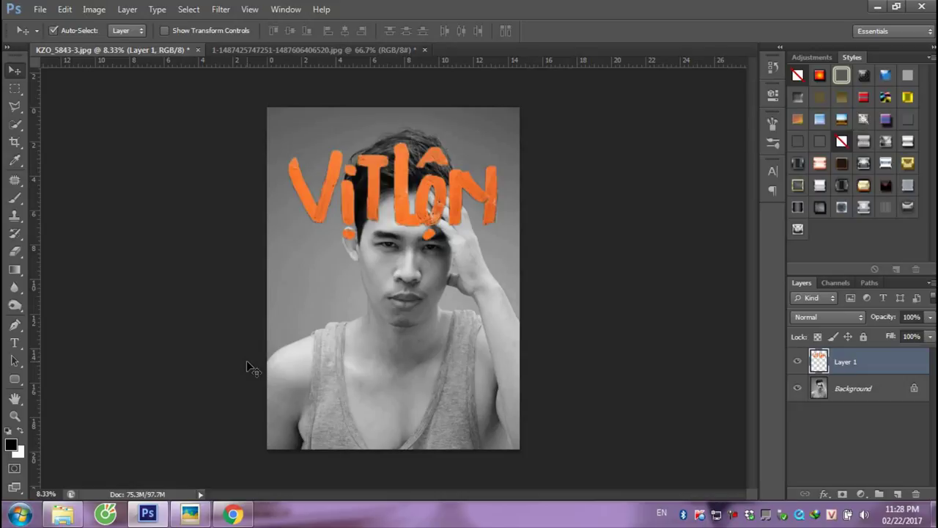
Set Layer 1 opacity to 48% and bring up the sample for comparison
key("ctrl+plus")
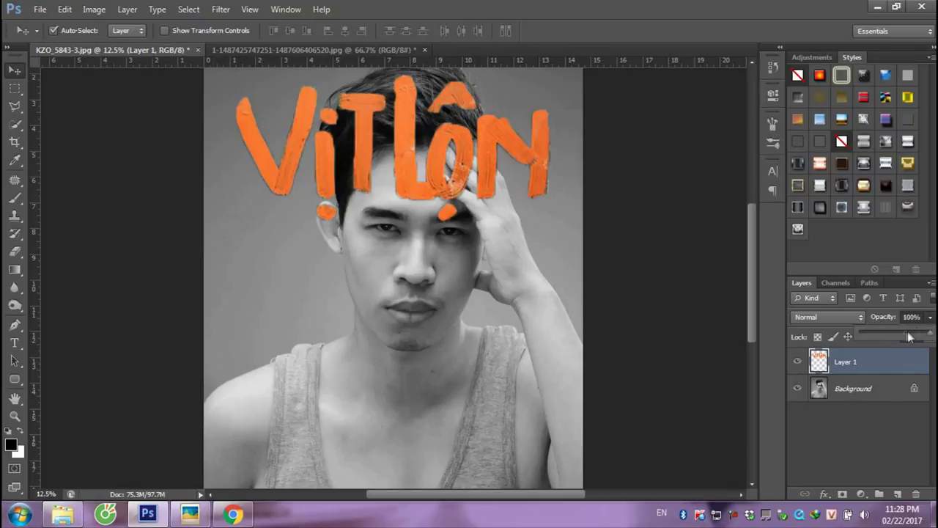
left_click_drag(931, 320, 897, 336)
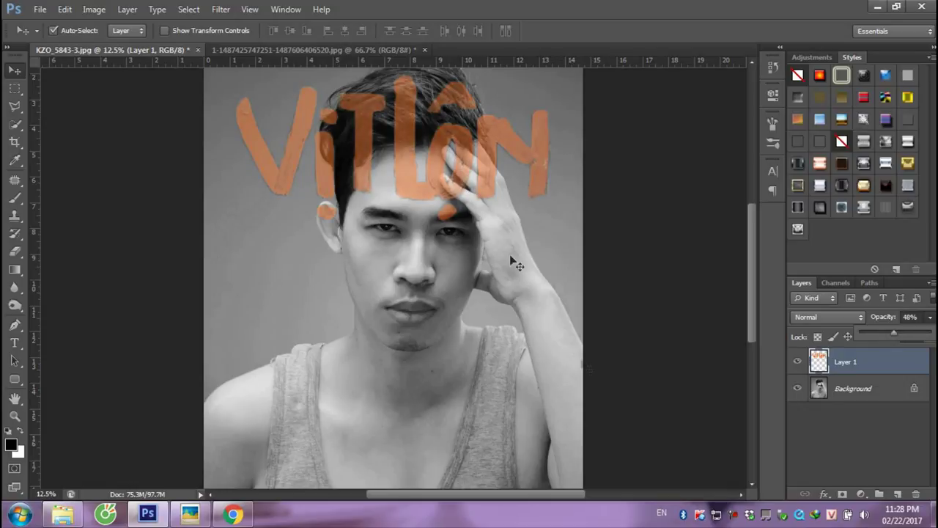
left_click(192, 515)
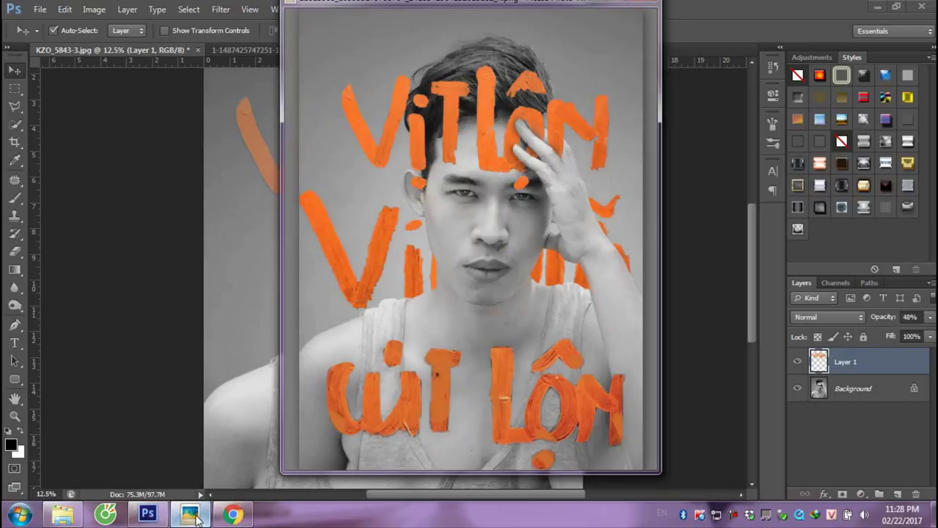
Trace a closed Pen path around the forehead fingers on the Background layer
left_click(148, 516)
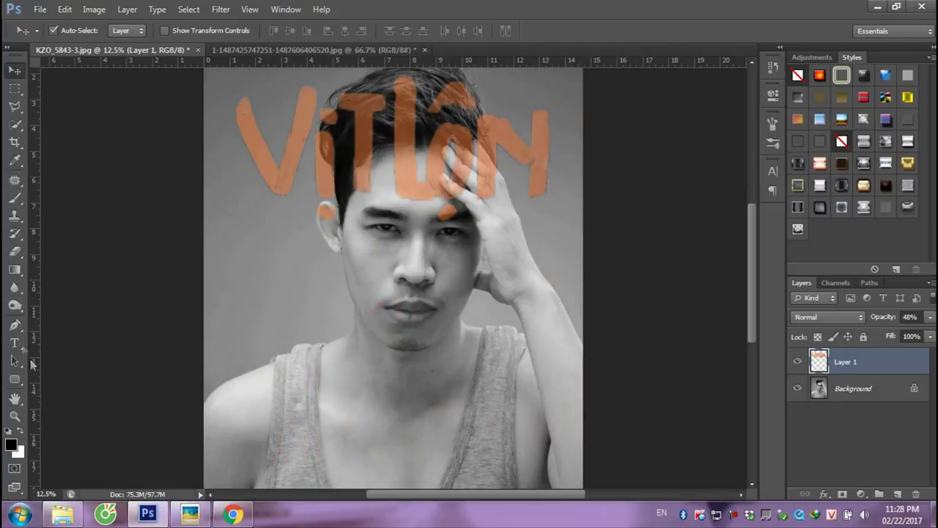
left_click(15, 325)
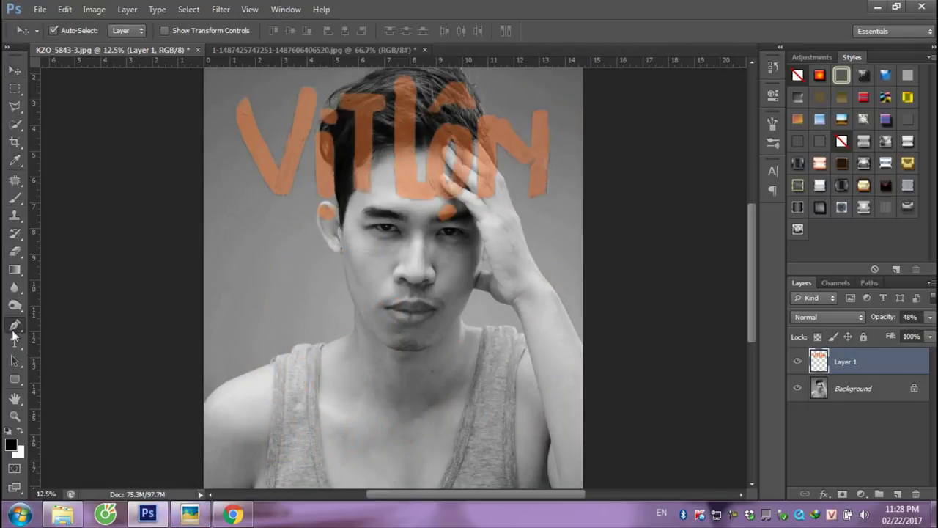
left_click(829, 391)
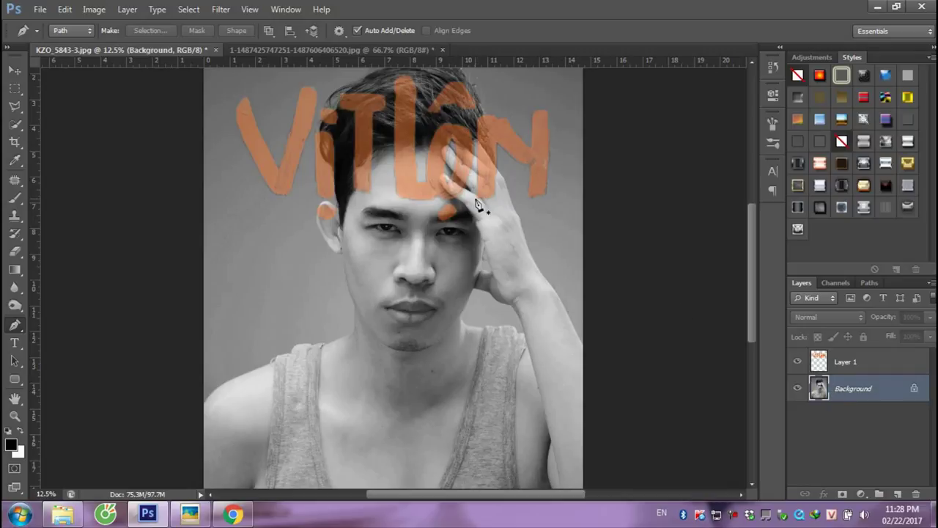
key("ctrl+plus")
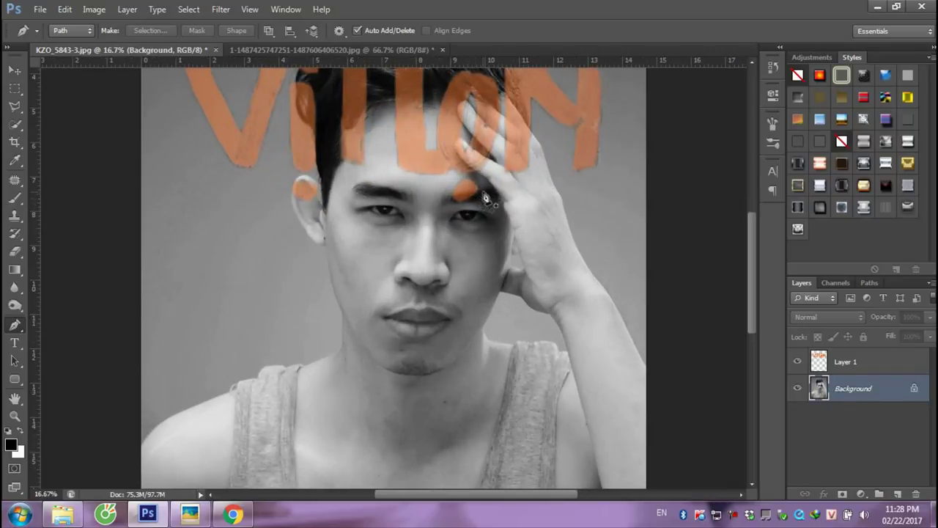
left_click(487, 179)
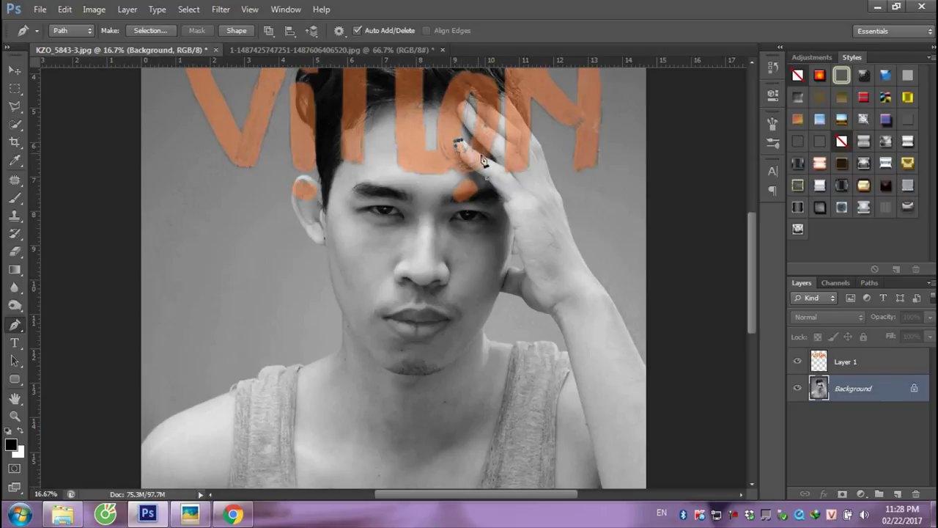
left_click_drag(486, 162, 504, 170)
left_click(536, 170)
left_click(540, 187)
left_click(528, 204)
left_click(517, 206)
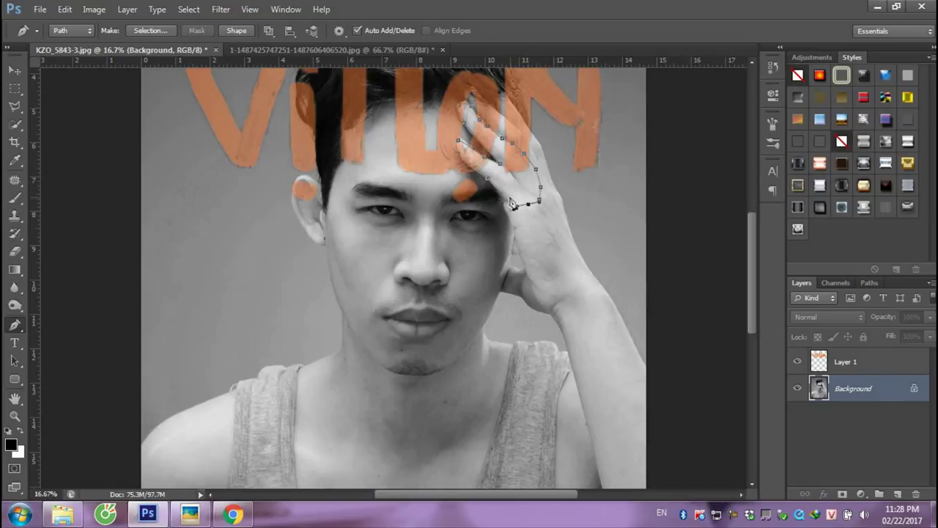
left_click(487, 180)
Put the fingers on Layer 2 above the lettering and shift the lettering slightly left
key("ctrl+Return")
key("ctrl+shift+alt+n")
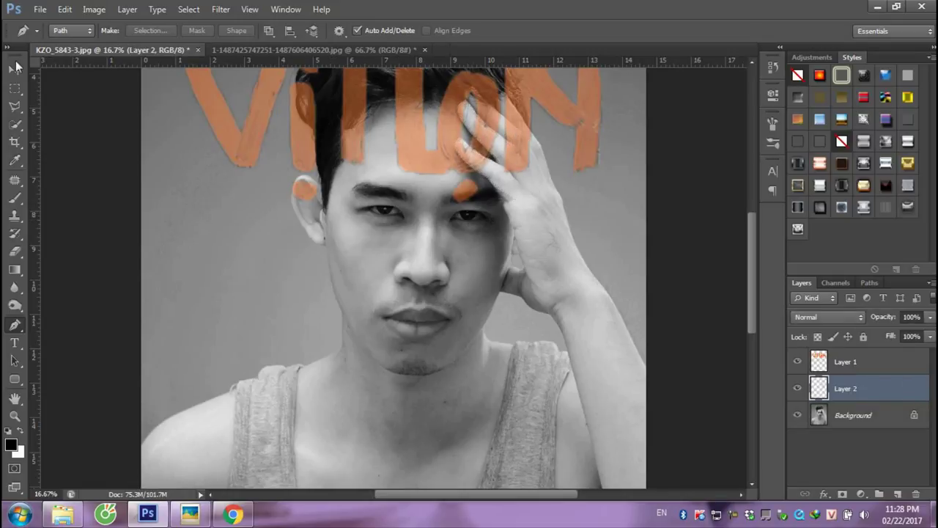
left_click_drag(843, 389, 846, 355)
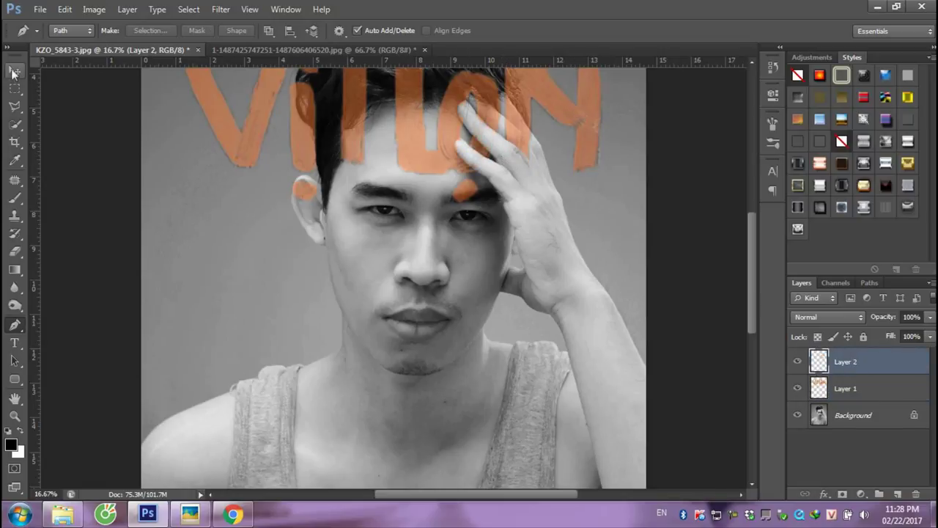
left_click(13, 71)
left_click_drag(524, 114, 511, 109)
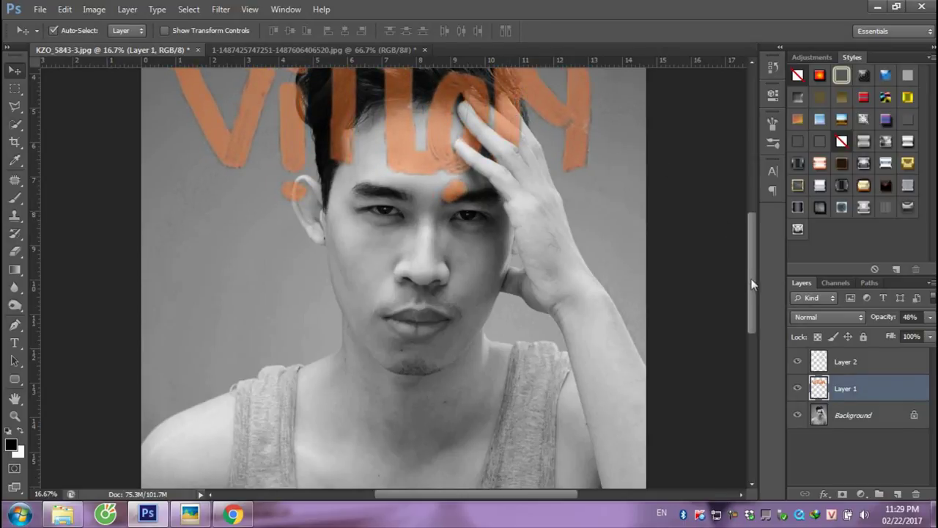
Raise Layer 1 opacity back to 100% and scroll to view the whole lettering
left_click(930, 317)
left_click_drag(902, 336, 935, 336)
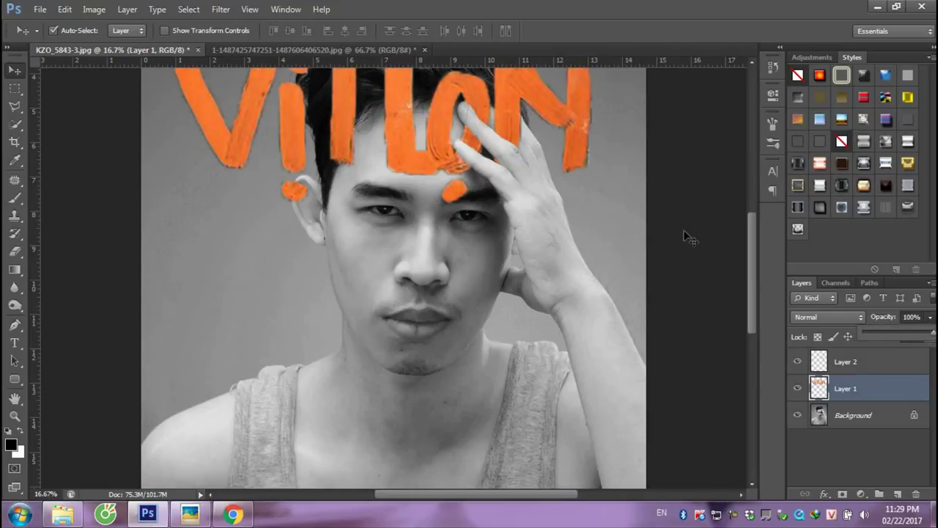
left_click_drag(745, 261, 753, 239)
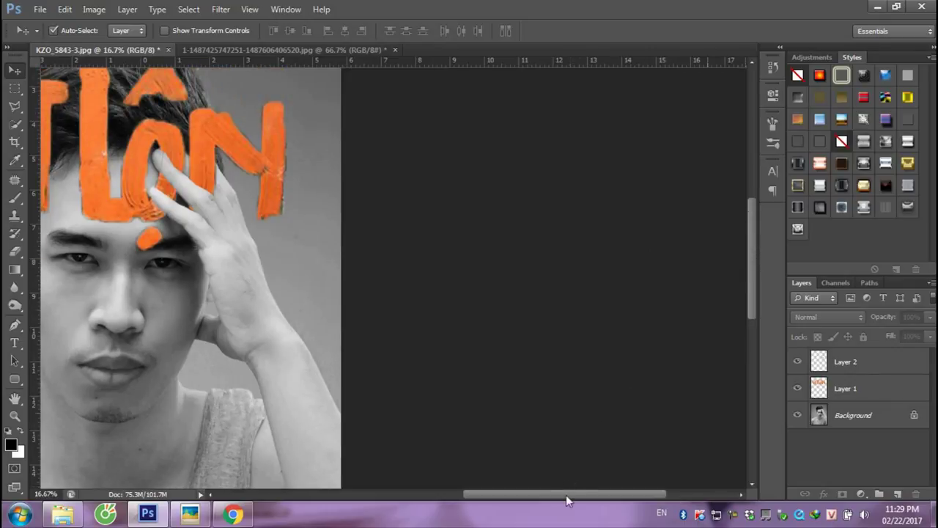
left_click_drag(568, 501, 509, 501)
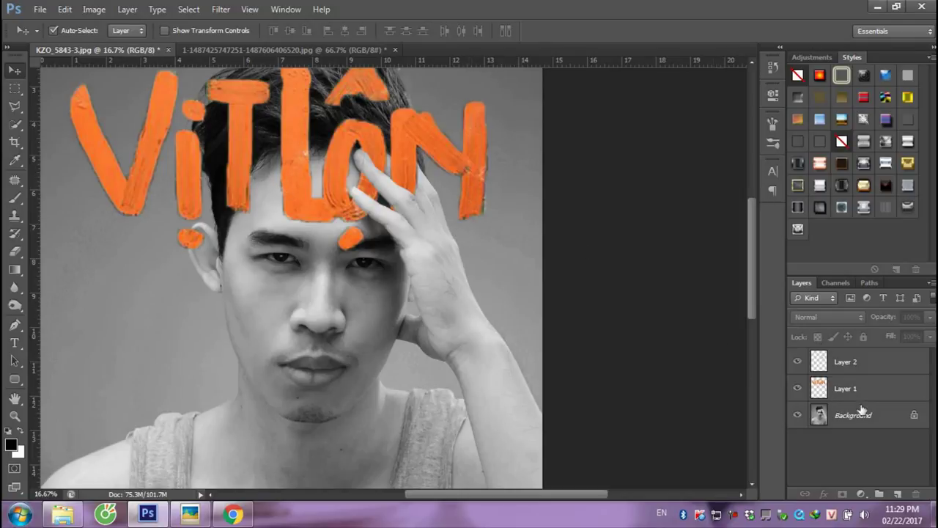
Select Layer 1 and add a new empty Layer 3 above it
left_click(858, 390)
left_click(872, 415)
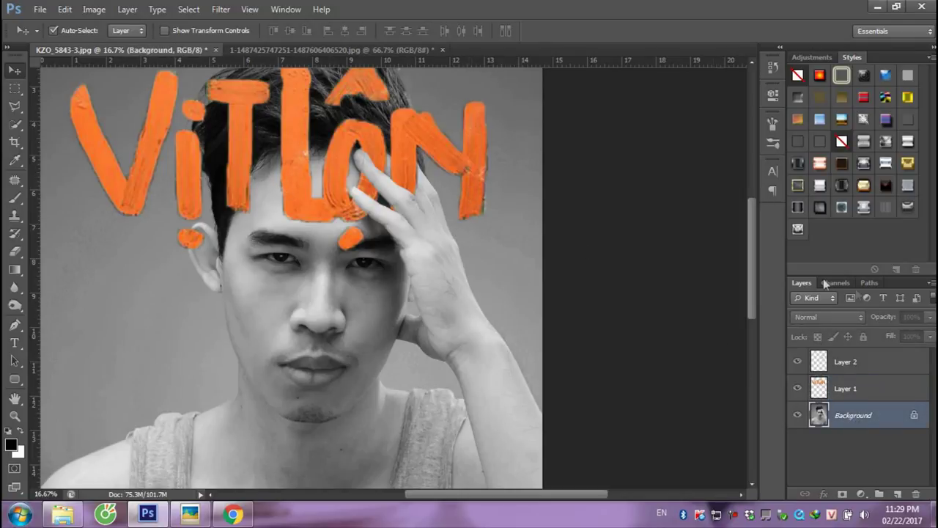
left_click(851, 389)
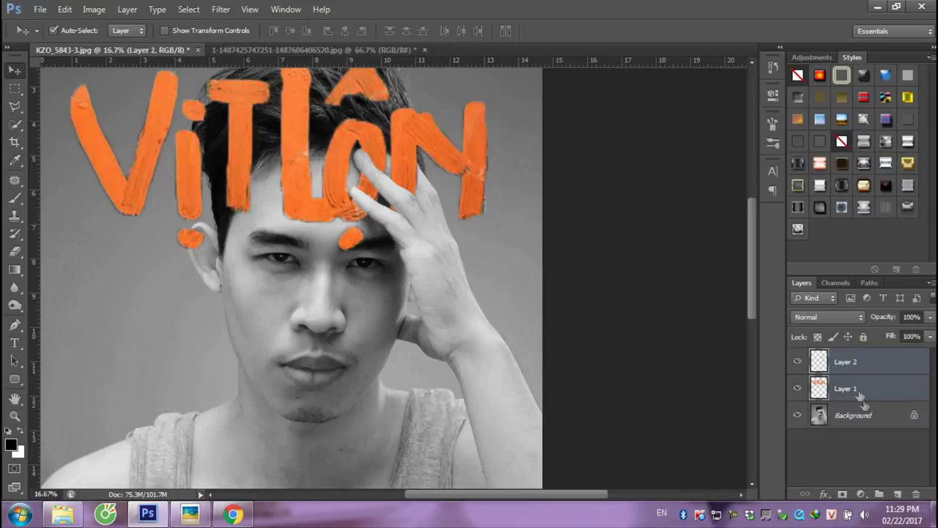
left_click(897, 494)
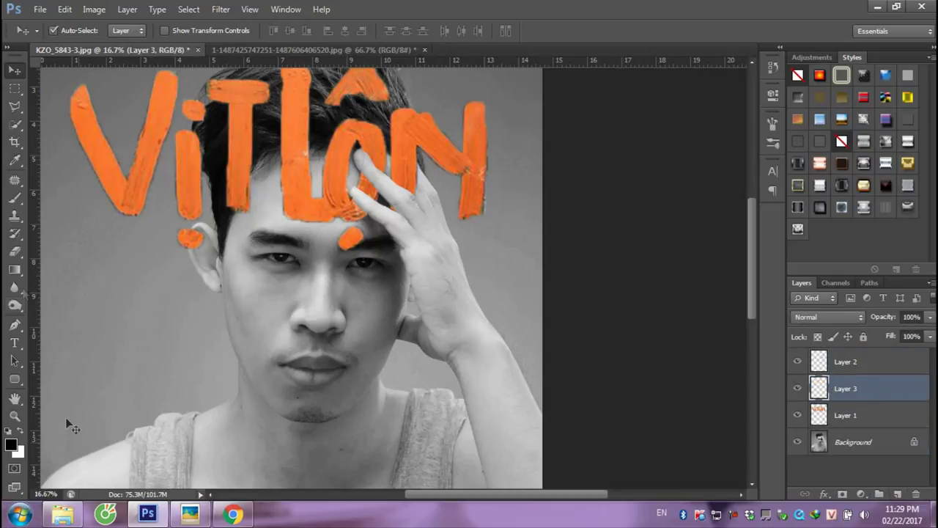
Paint a darker orange stroke over the fingers with a slightly larger brush at 70% opacity
left_click(16, 200)
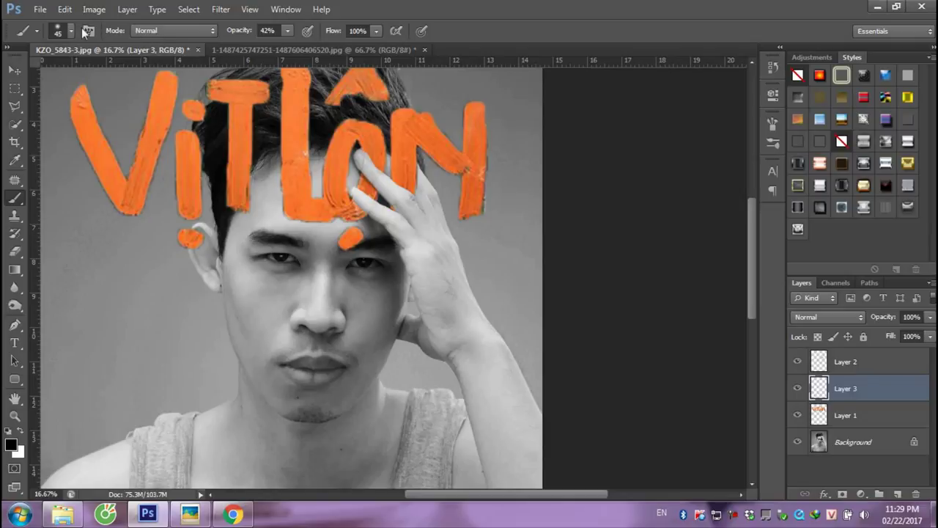
left_click(71, 33)
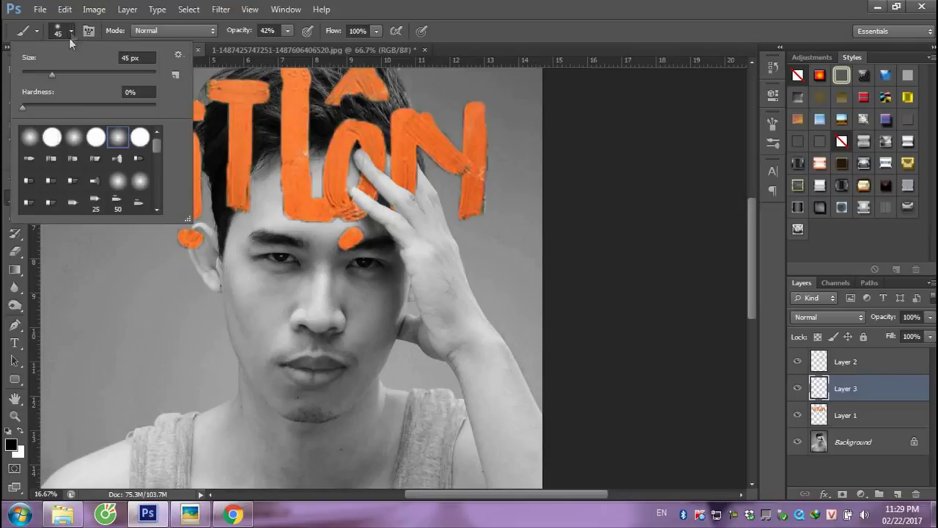
left_click(288, 30)
left_click_drag(285, 46, 308, 49)
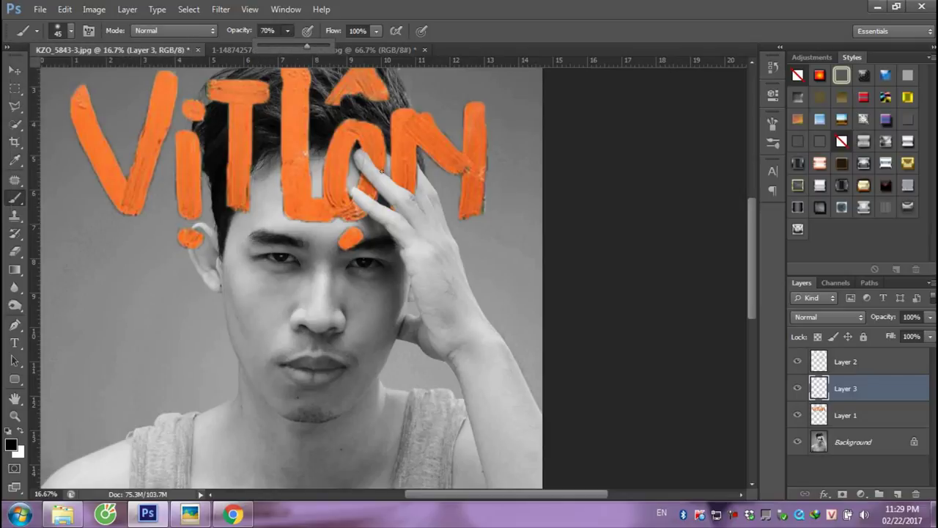
key("bracketright")
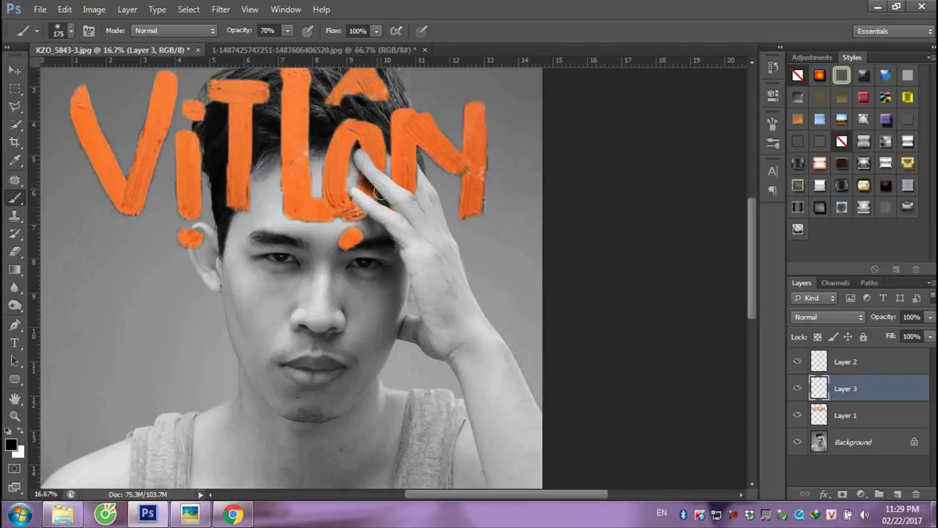
mouse_move(381, 192)
left_mouse_down()
mouse_move(409, 195)
mouse_move(366, 159)
mouse_move(387, 193)
mouse_move(365, 207)
mouse_move(360, 192)
left_mouse_up()
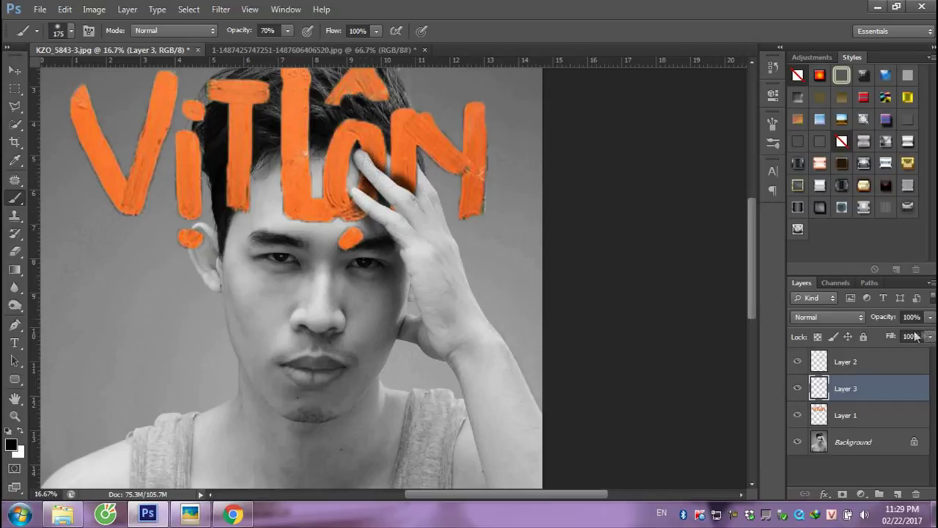
Fade Layer 3 to 30% opacity and zoom out to view the whole image
left_click_drag(931, 320, 883, 335)
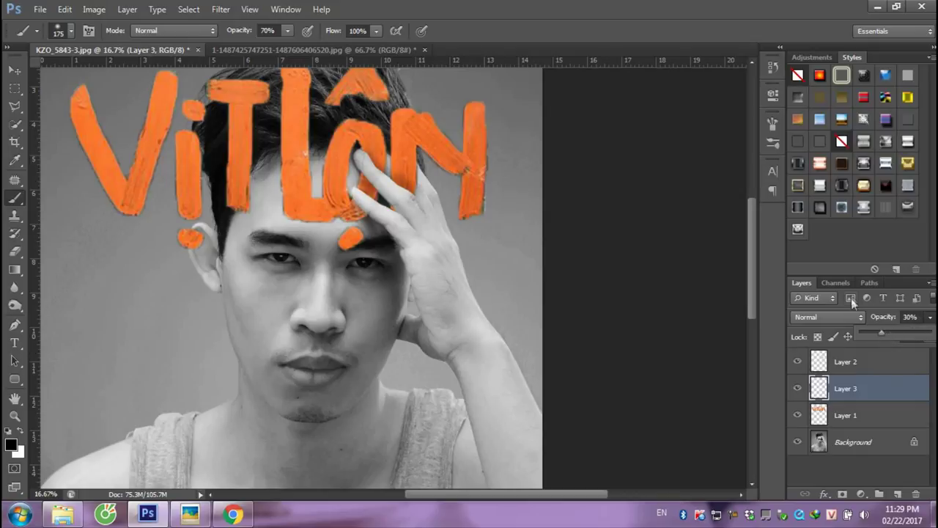
left_click(14, 73)
key("ctrl+minus")
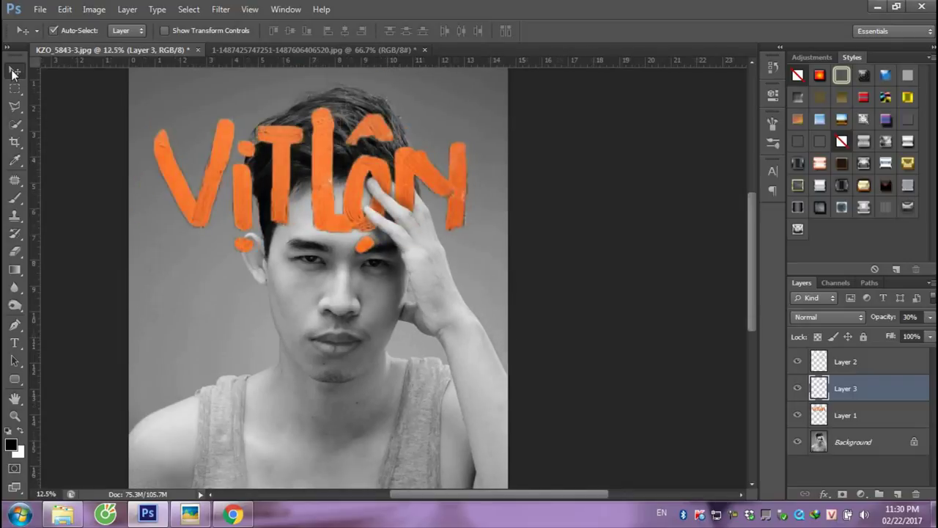
key("ctrl+minus")
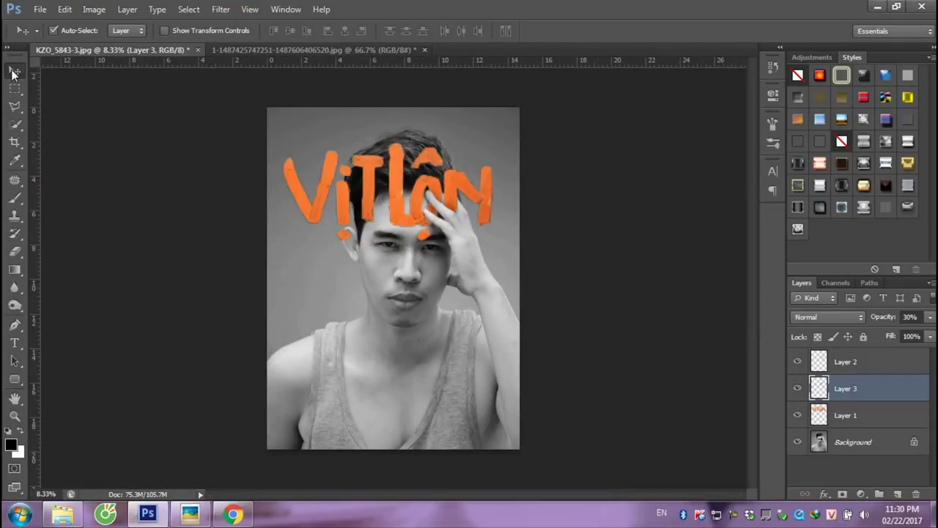
Open the finished multi-line sample .psd from Explorer's vitlon folder as a third document
left_click(71, 514)
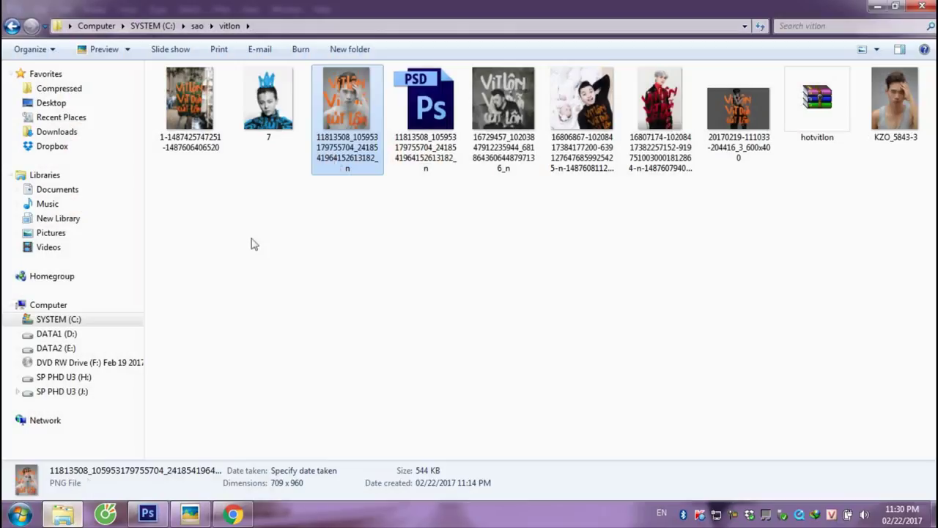
left_click(442, 110)
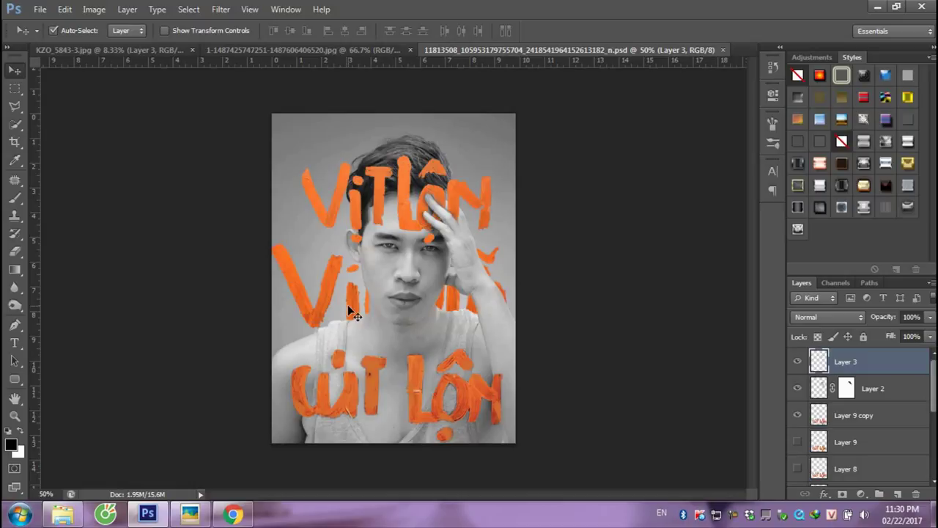
Zoom in on the sample and nudge Layer 5's middle line of lettering slightly
key("ctrl+plus")
mouse_move(306, 283)
left_mouse_down()
mouse_move(300, 270)
mouse_move(311, 289)
left_mouse_up()
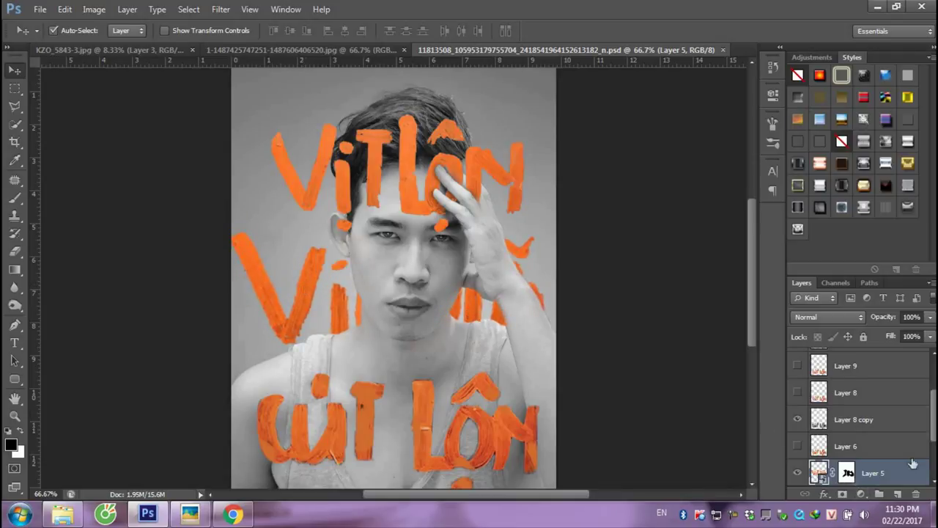
scroll(912, 463, "down", 2)
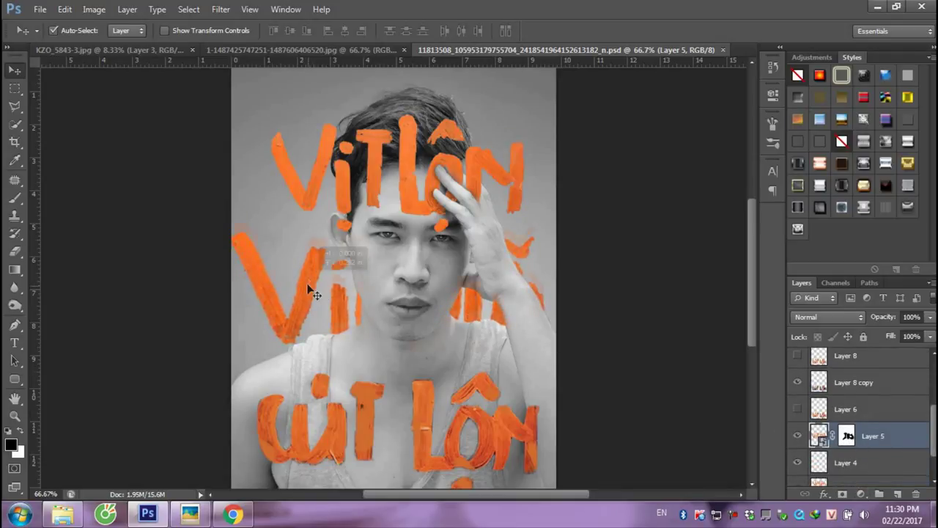
left_click_drag(309, 291, 310, 286)
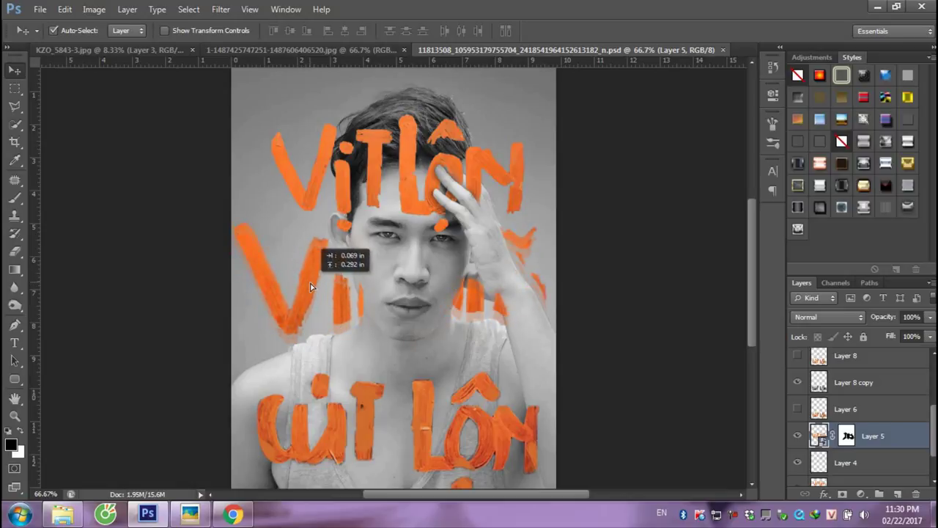
Delete Layer 5's mask, fade the layer to 58% opacity, and begin a pen path beside the face
left_click_drag(310, 286, 313, 293)
left_click_drag(850, 440, 917, 494)
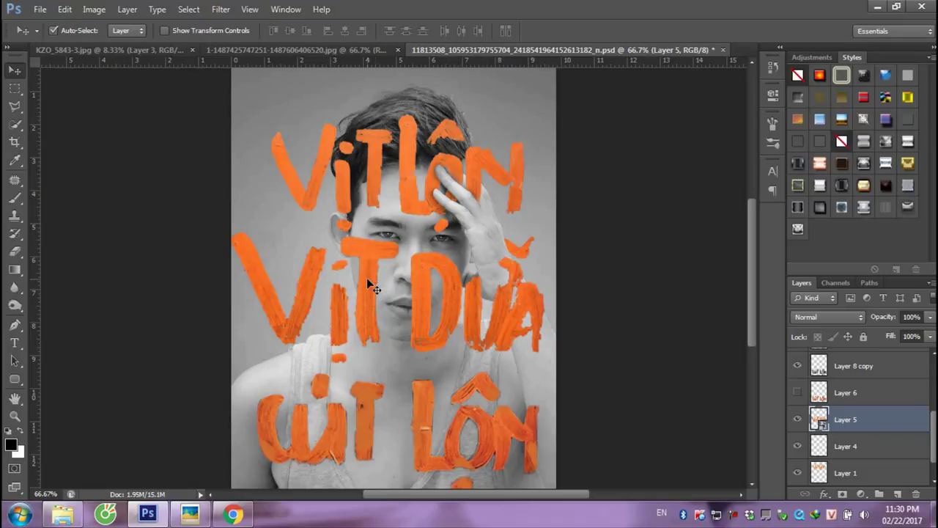
left_click(930, 317)
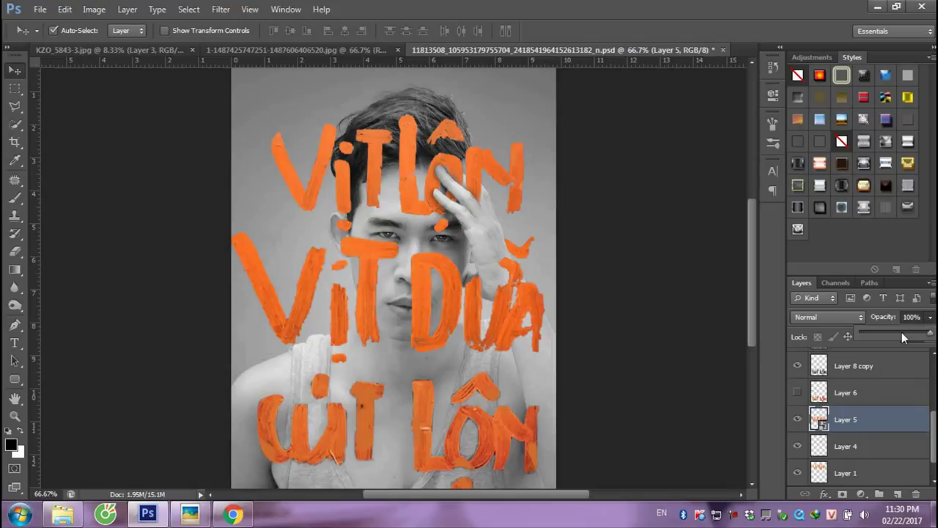
left_click(902, 332)
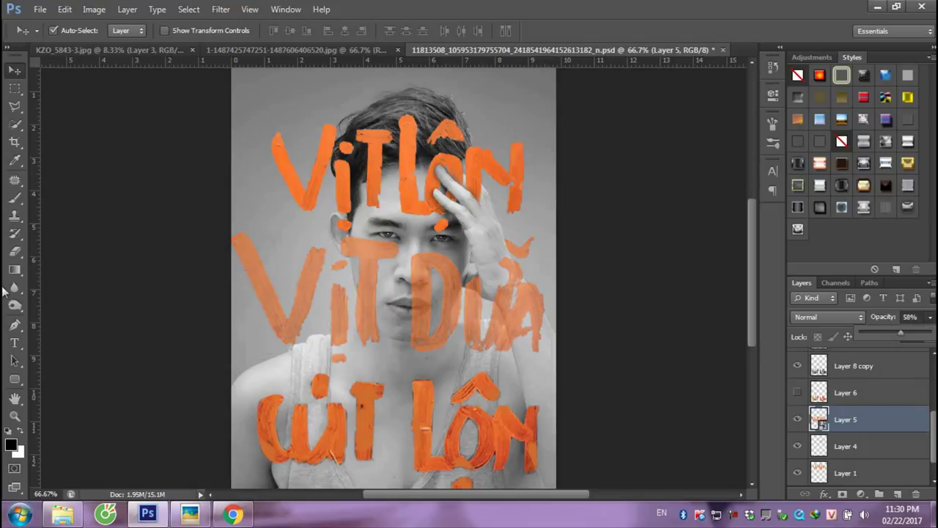
left_click(15, 325)
left_click(352, 269)
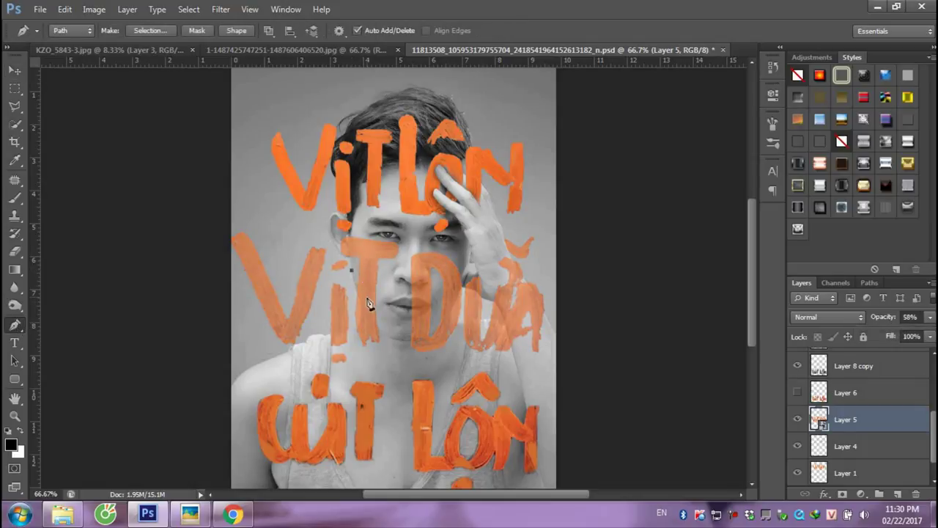
Trace a closed pen path around the man's face and shoulders
left_click_drag(365, 317, 265, 363)
left_click(257, 380)
mouse_move(513, 374)
left_mouse_down()
mouse_move(529, 358)
mouse_move(454, 327)
left_mouse_up()
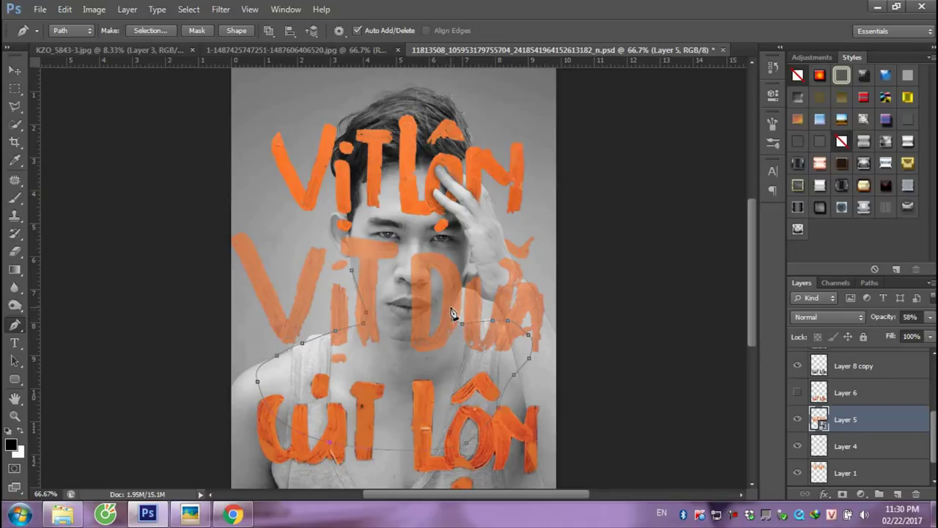
left_click(451, 308)
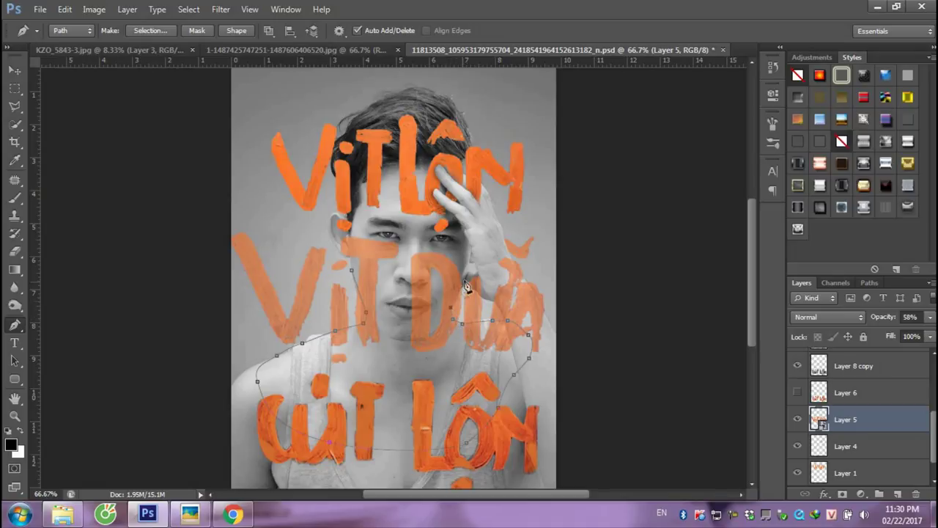
left_click(471, 246)
left_click(440, 237)
left_click(376, 221)
left_click(352, 275)
Turn the path into a selection, trial a Layer 5 mask and 100% opacity, then undo both
key("ctrl+Return")
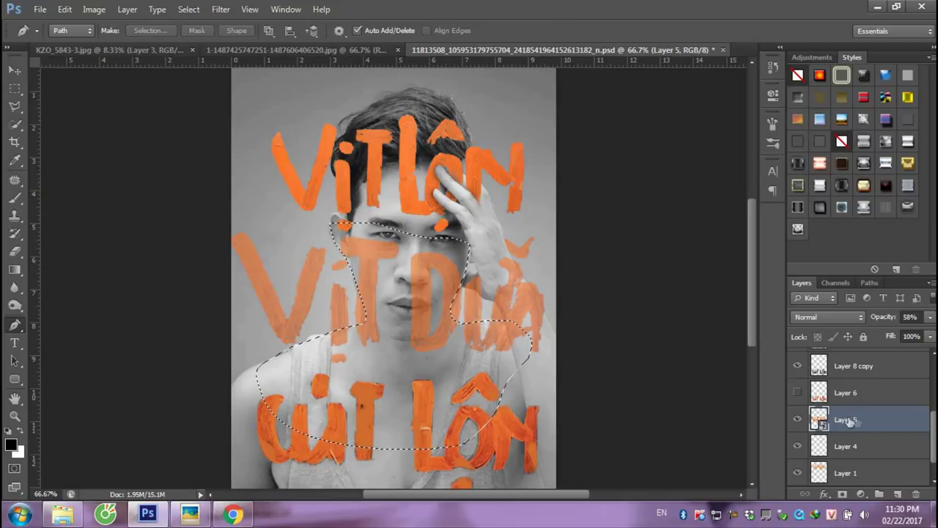
left_click(843, 495)
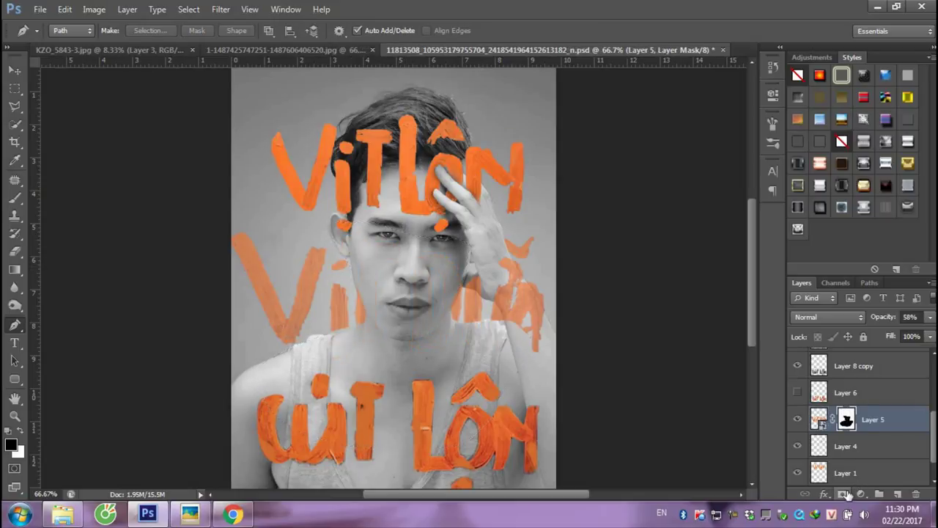
key("ctrl+z")
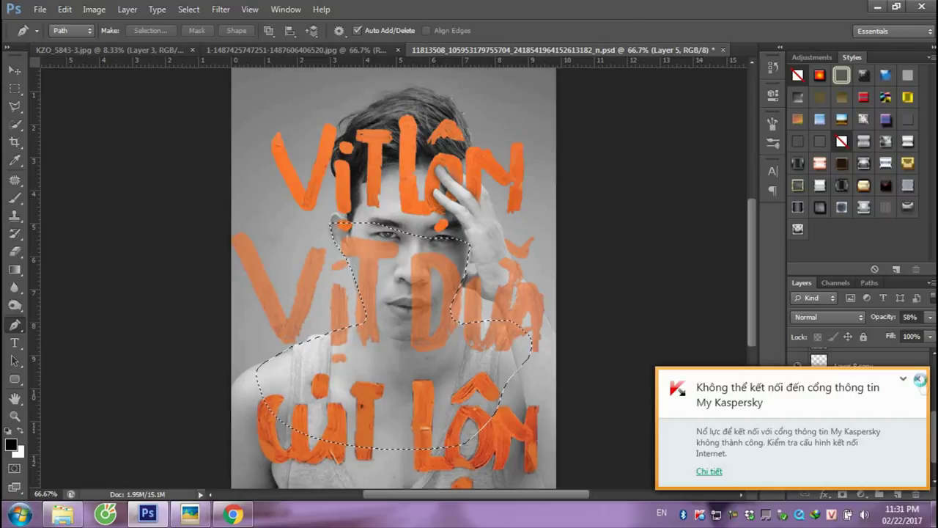
key("ctrl+d")
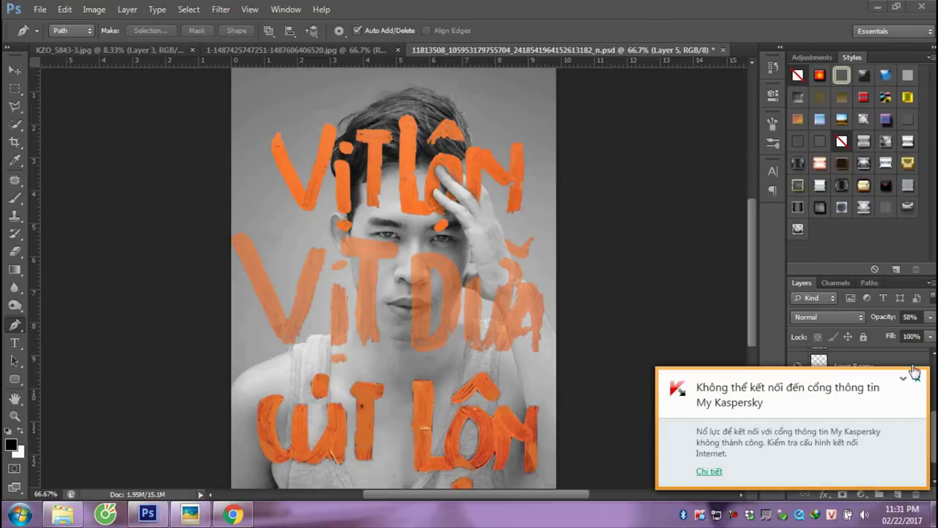
key("ctrl+z")
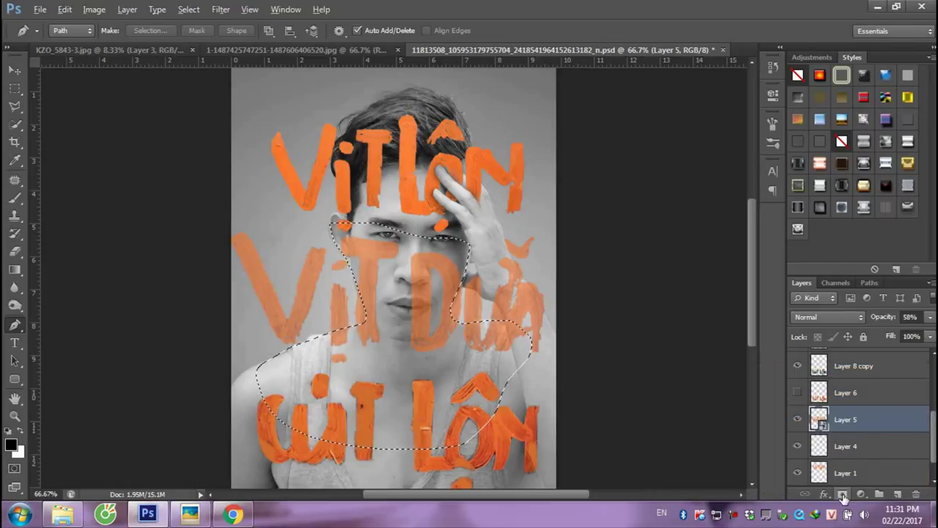
left_click(842, 494)
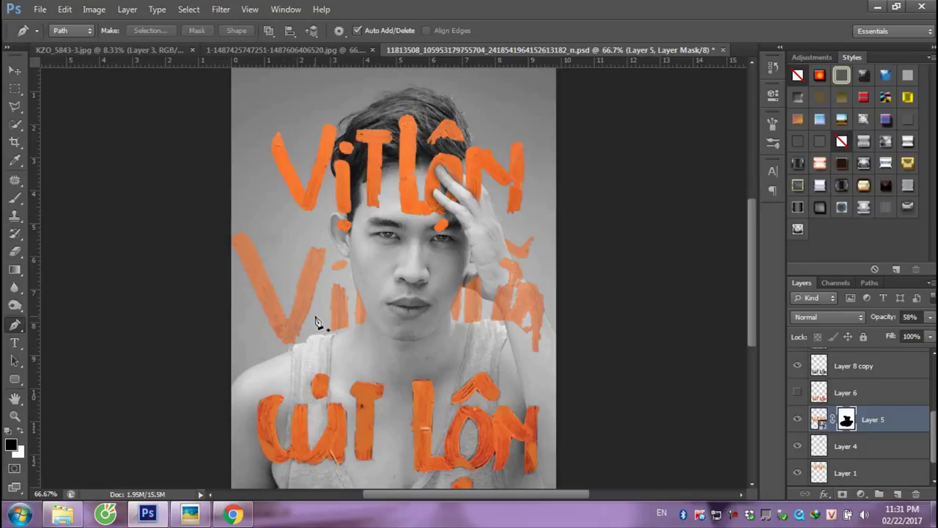
left_click_drag(929, 316, 931, 337)
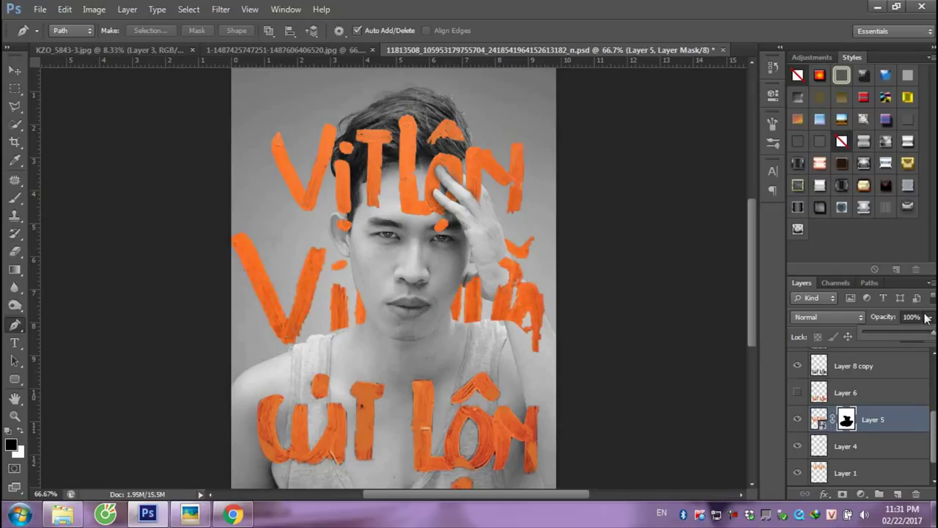
key("ctrl+alt+z")
key("ctrl+alt+z")
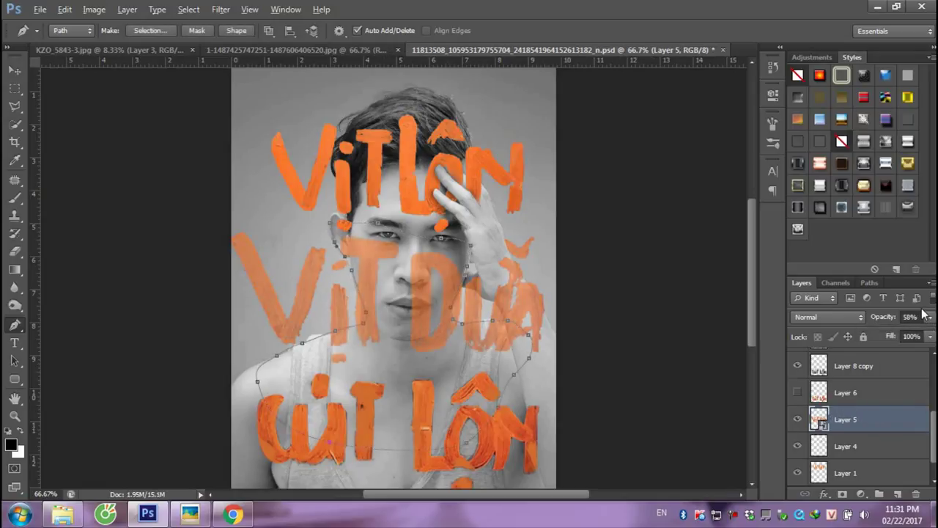
key("ctrl+alt+z")
key("ctrl+alt+z")
key("ctrl+alt+z")
Discard changes to the sample PSD and reopen the original file from the vitlon folder
left_click(723, 50)
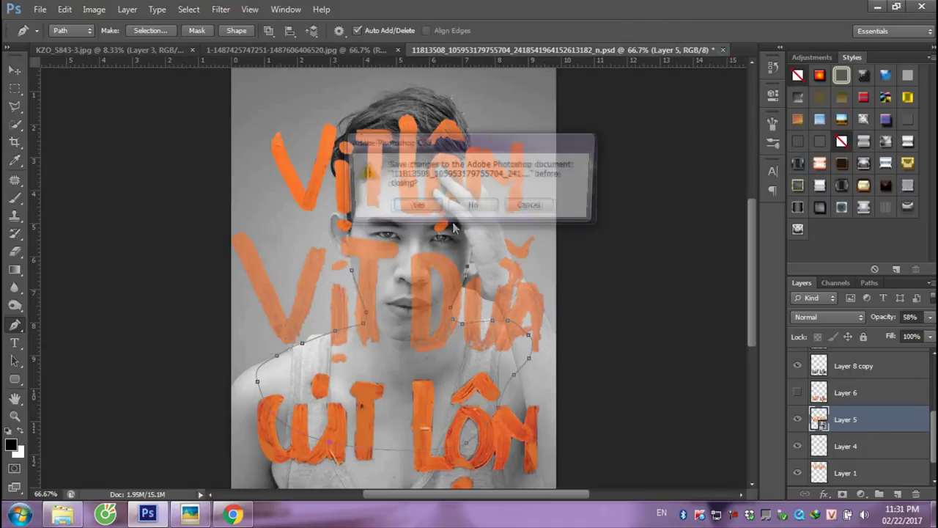
left_click(473, 206)
left_click(62, 513)
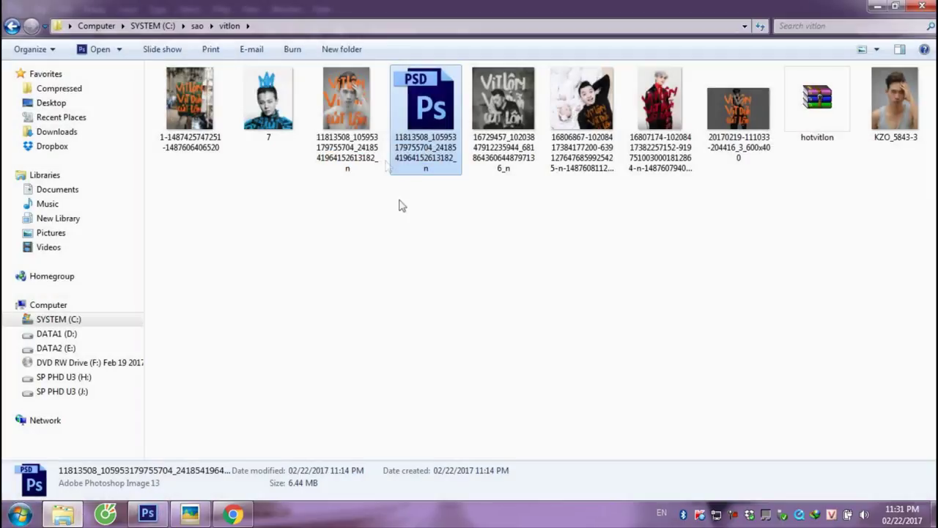
double_click(423, 90)
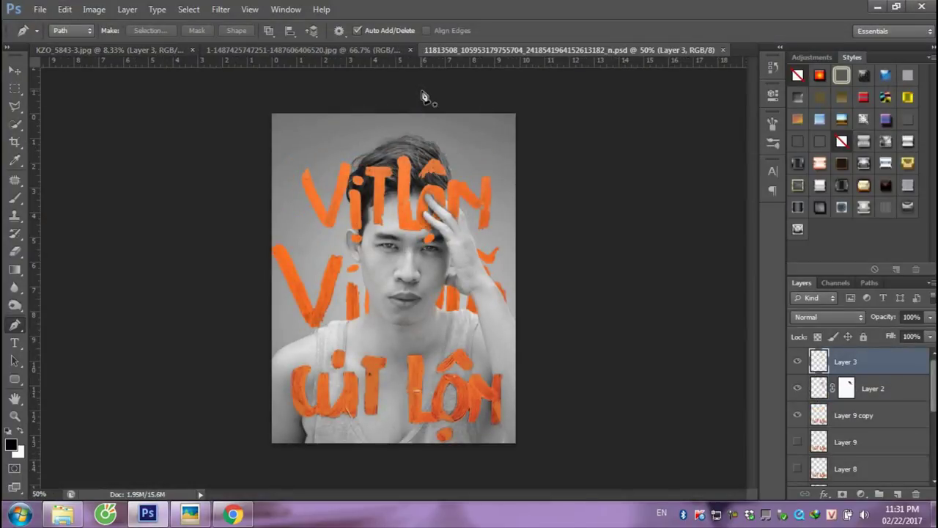